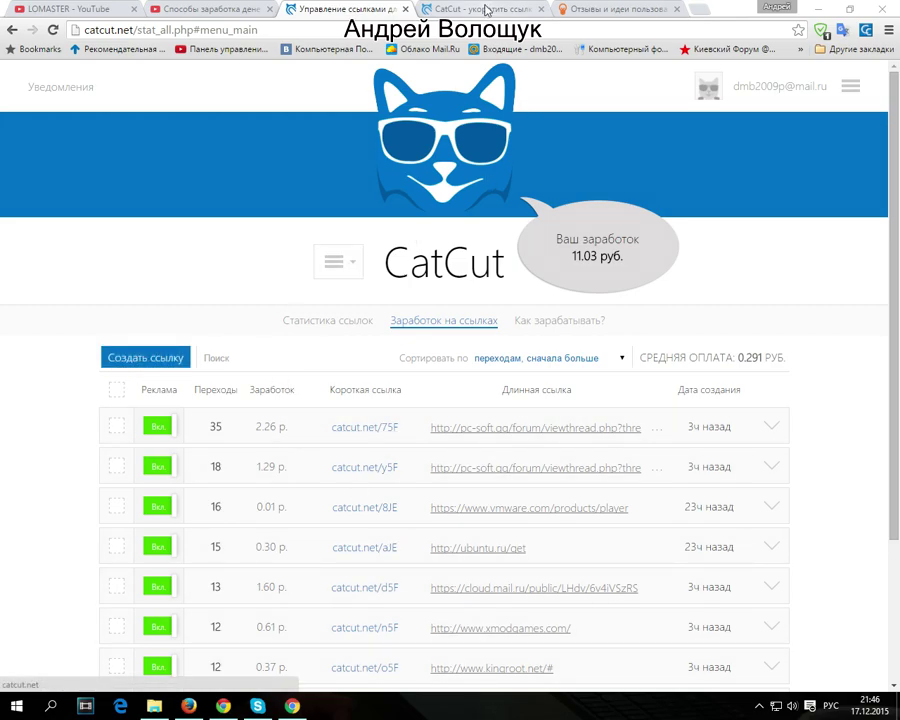
- Toggle advertising off and back on for the catcut.net/75F link in the link earnings list
click(551, 9)
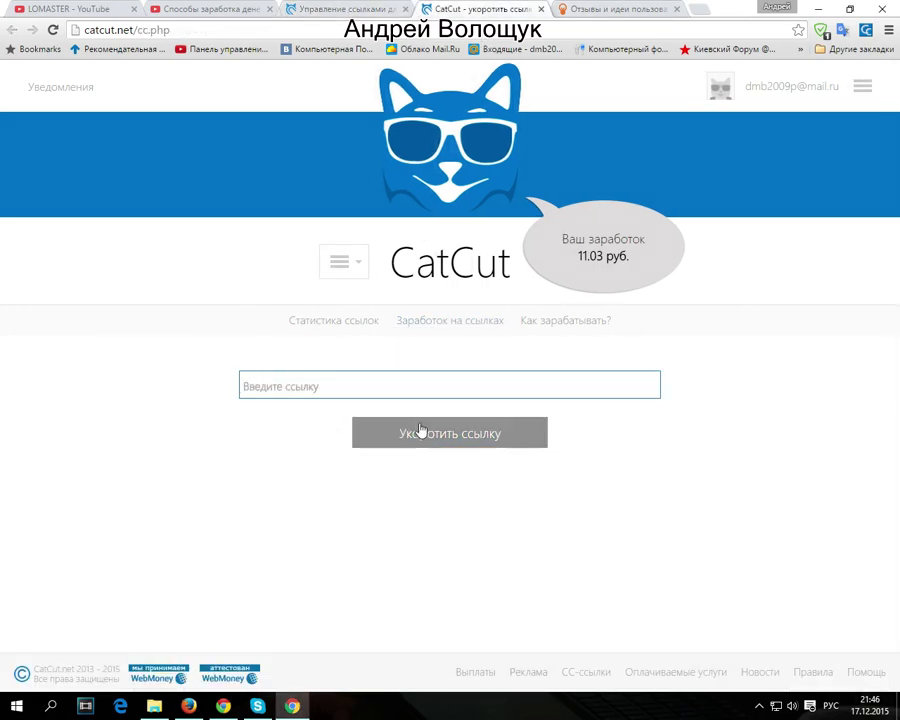
click(350, 9)
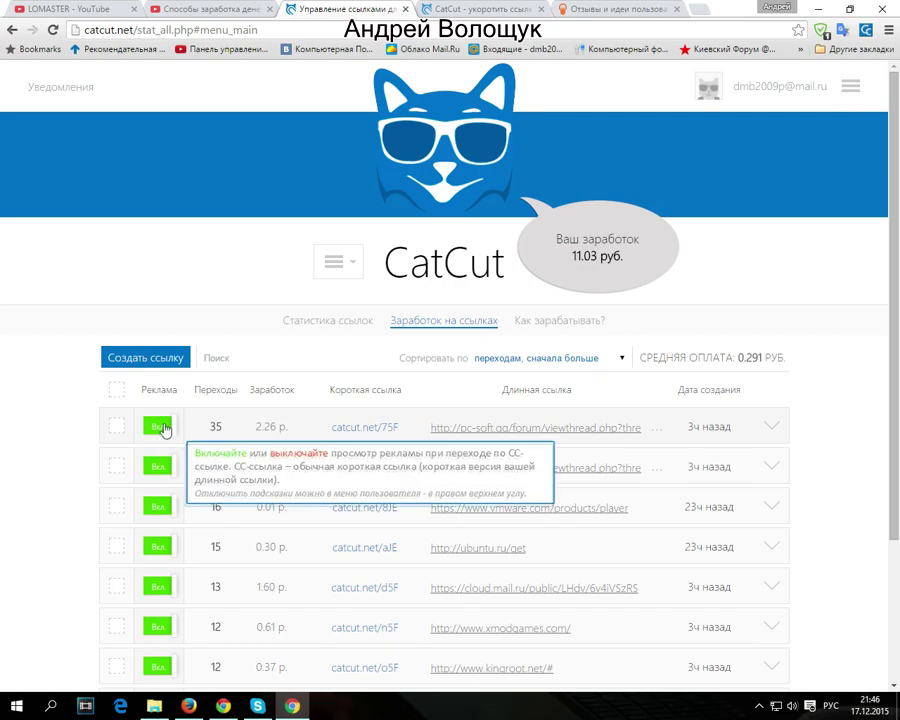
click(157, 426)
click(157, 426)
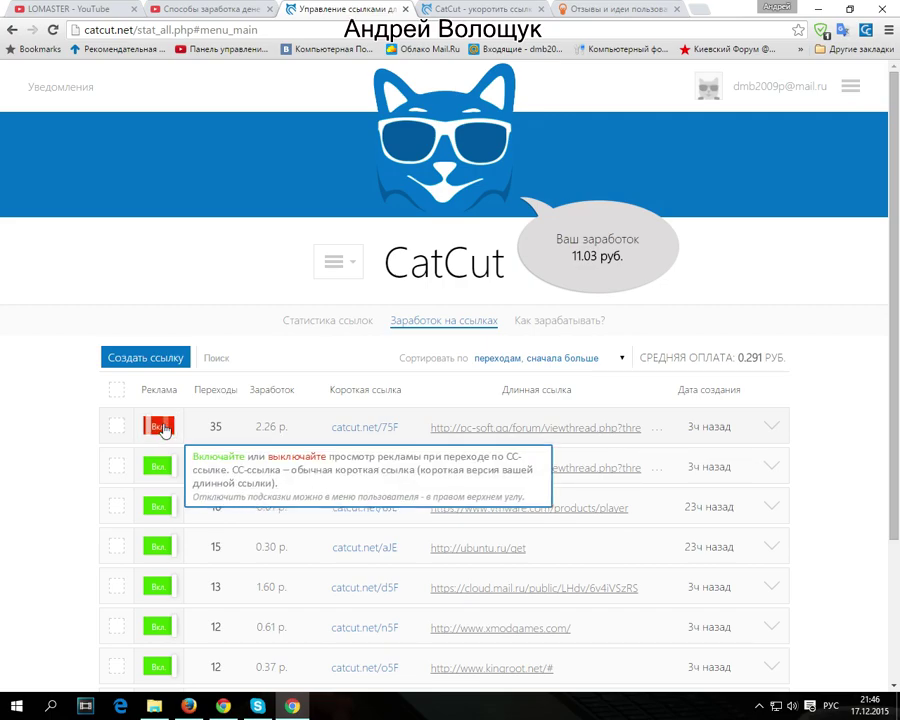
- Open the ubuntu.ru/get link from the CatCut list to view its target page, and close that page again
mouse_move(482, 557)
click(482, 557)
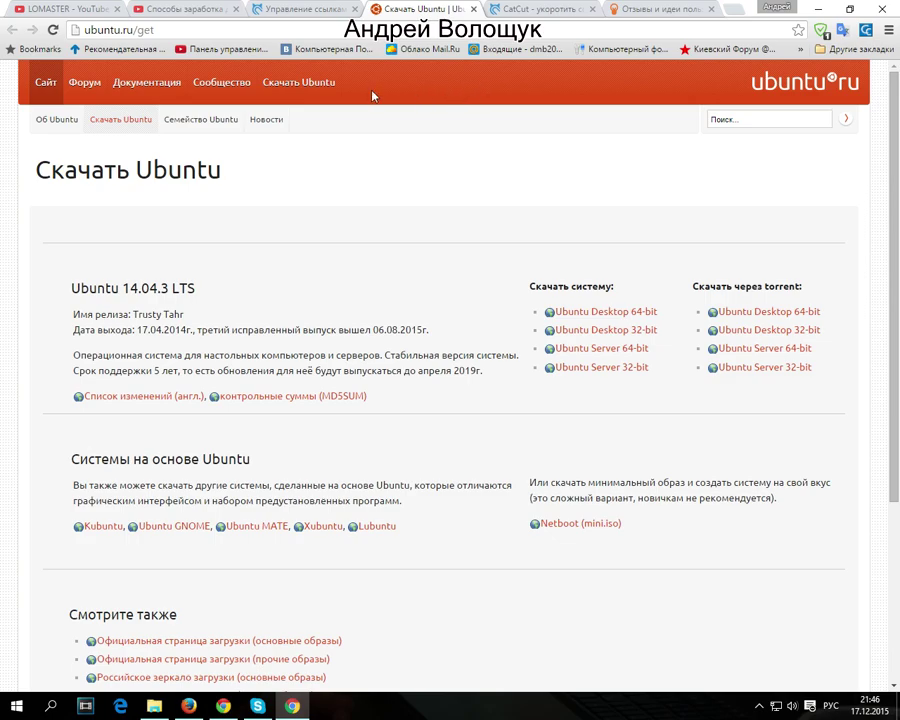
key(ctrl+w)
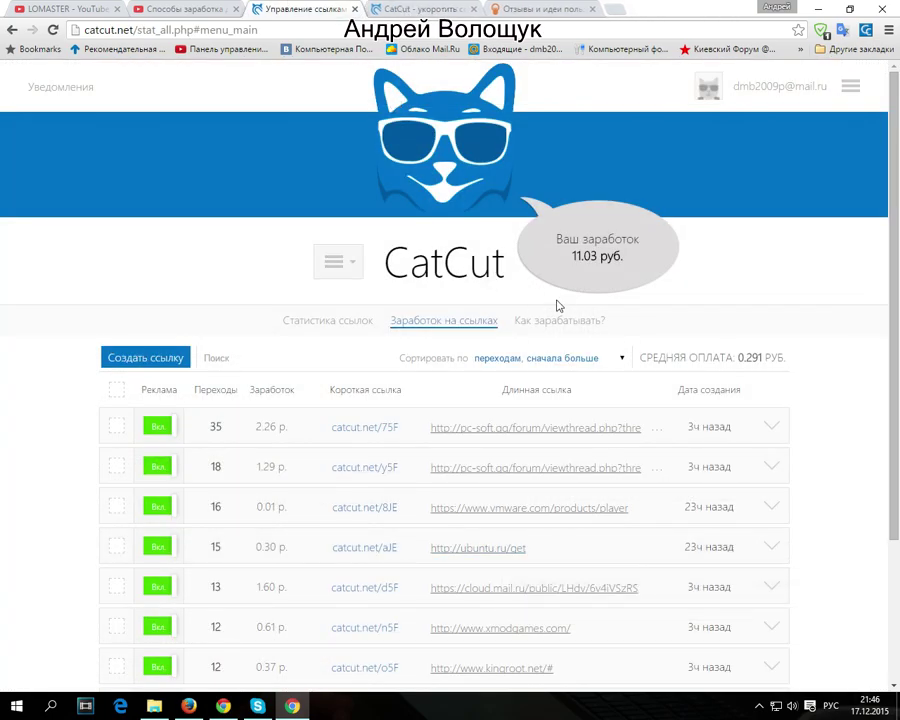
mouse_move(577, 256)
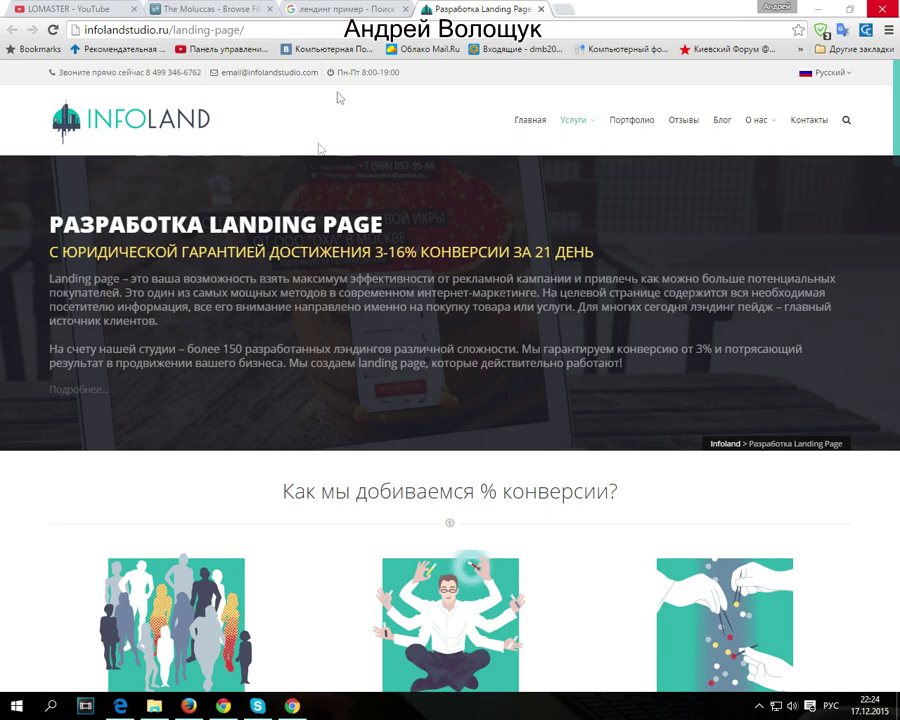
- Examine the Google results for "лендинг пример" and the Infoland landing page as an example site
click(330, 9)
scroll(245, 243, up, 3)
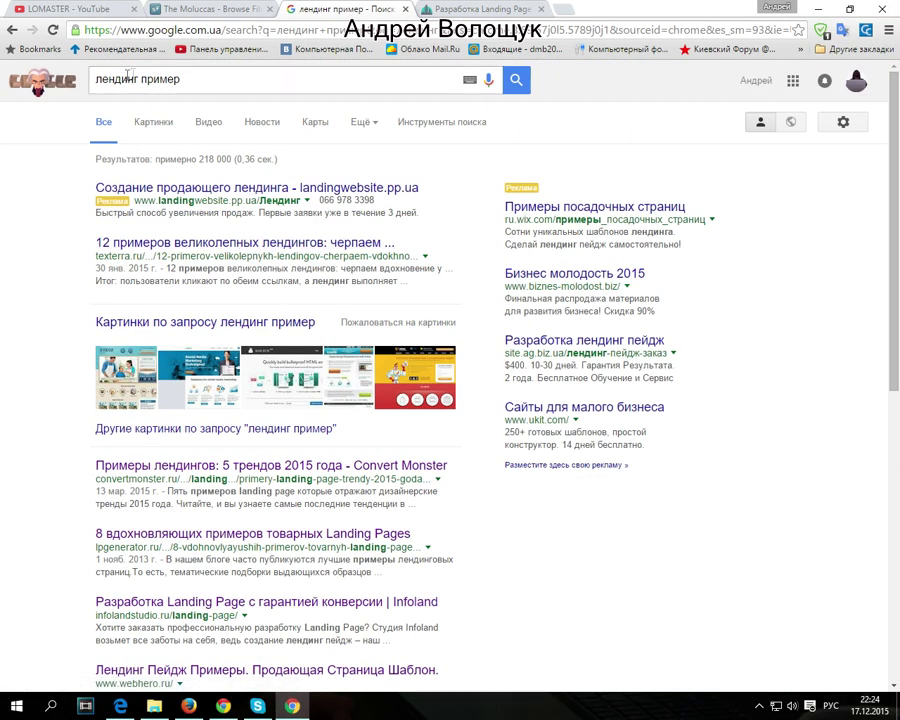
scroll(193, 280, down, 5)
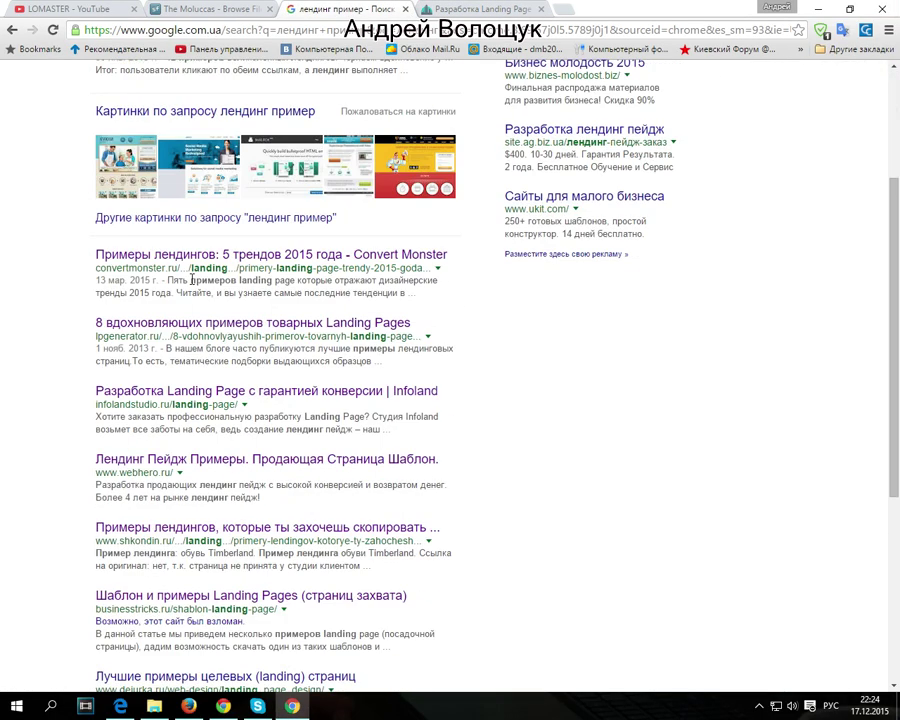
click(460, 10)
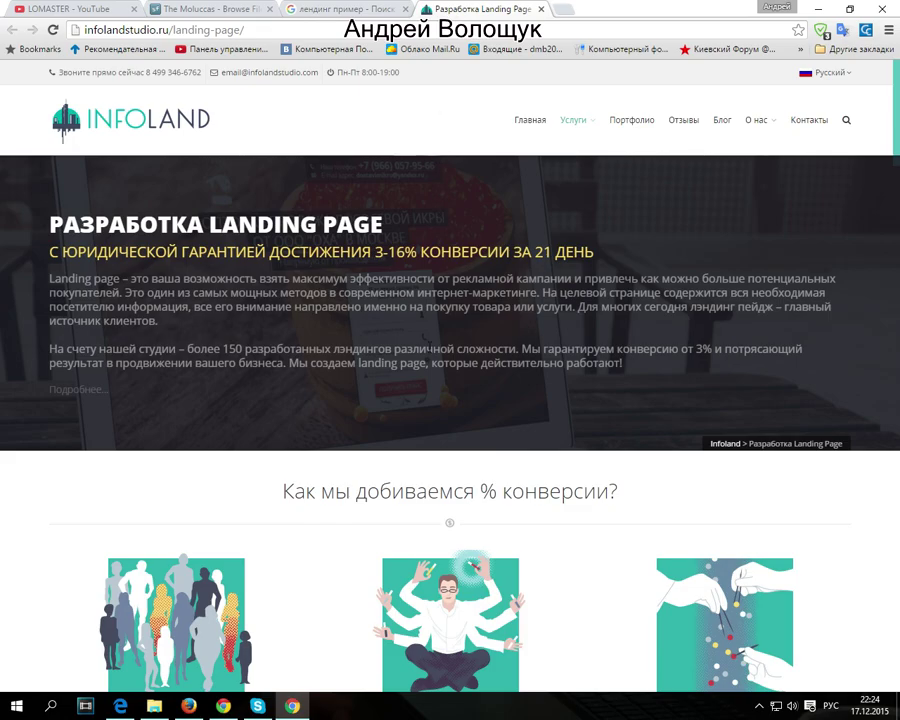
scroll(428, 353, down, 4)
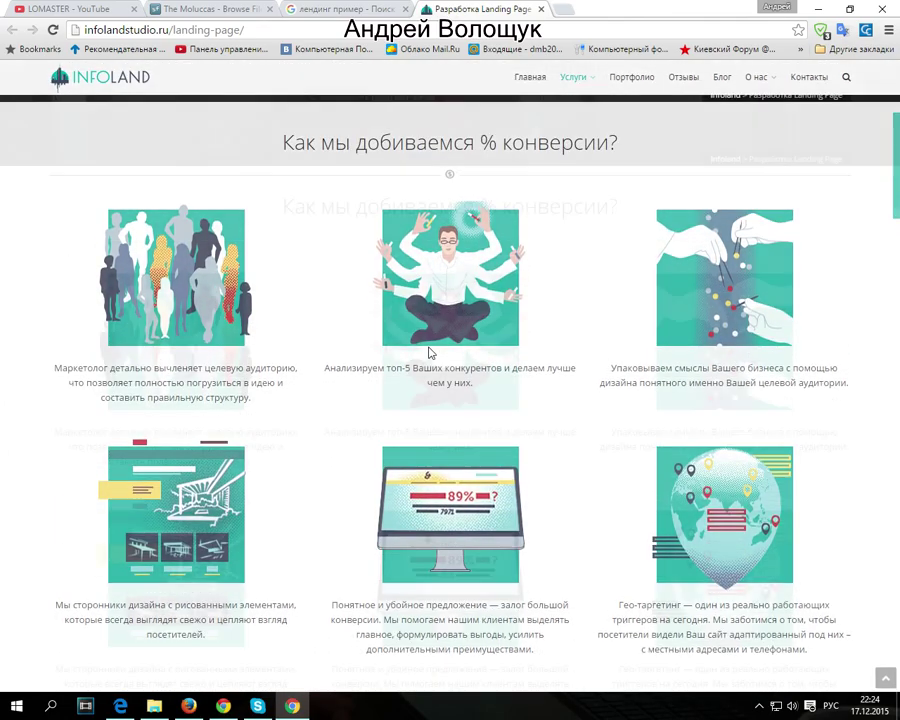
scroll(430, 352, up, 4)
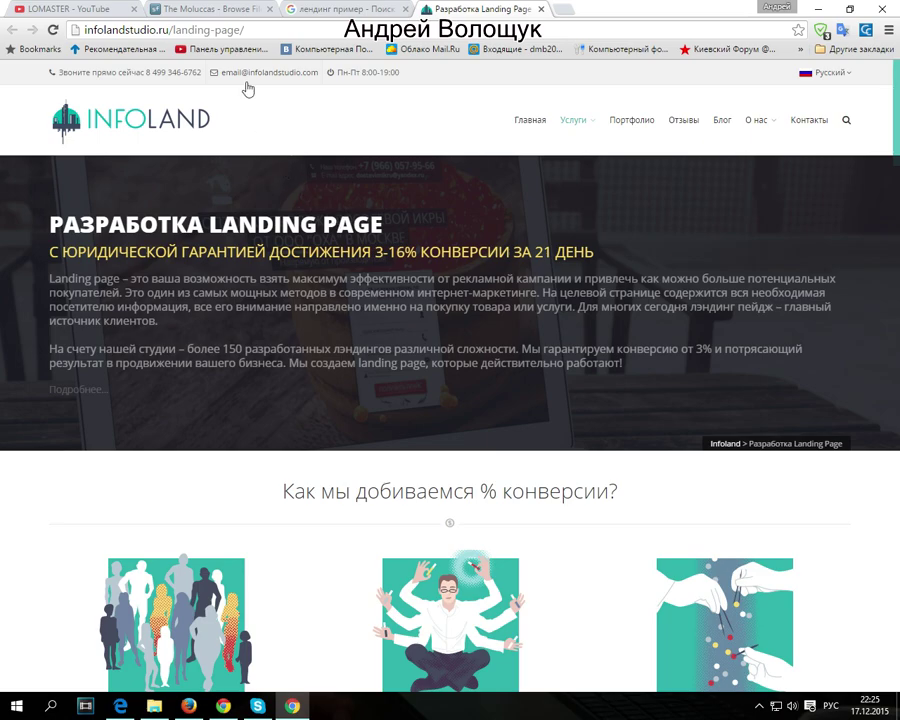
- Download the wget-1.17_curl-7.45.0_win32_win64.7z archive from The Moluccas project on SourceForge and save it in the карты folder
click(213, 8)
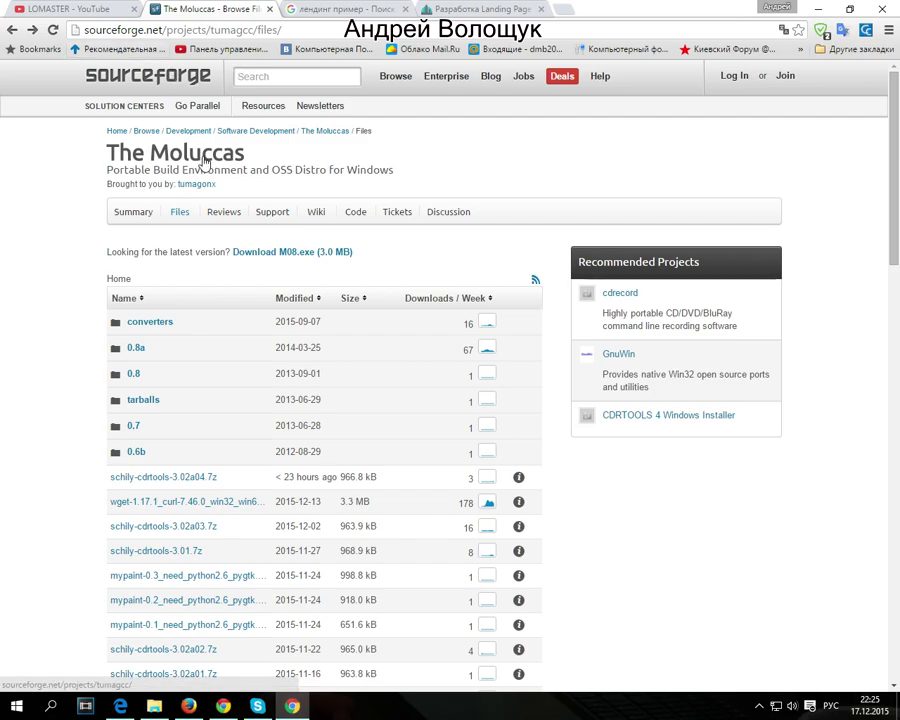
scroll(218, 400, down, 3)
scroll(218, 445, down, 1)
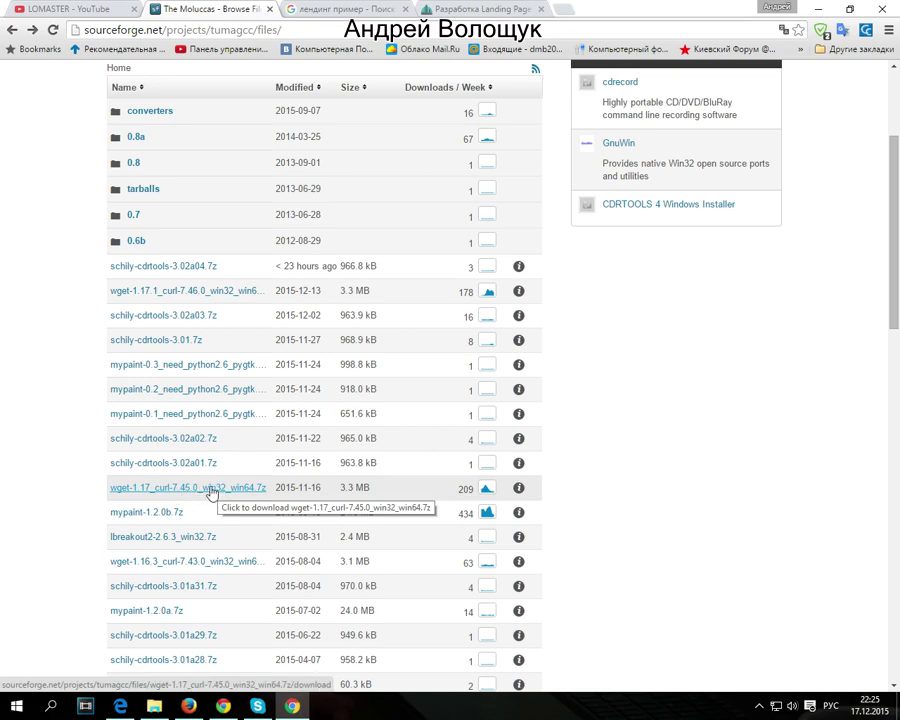
click(210, 488)
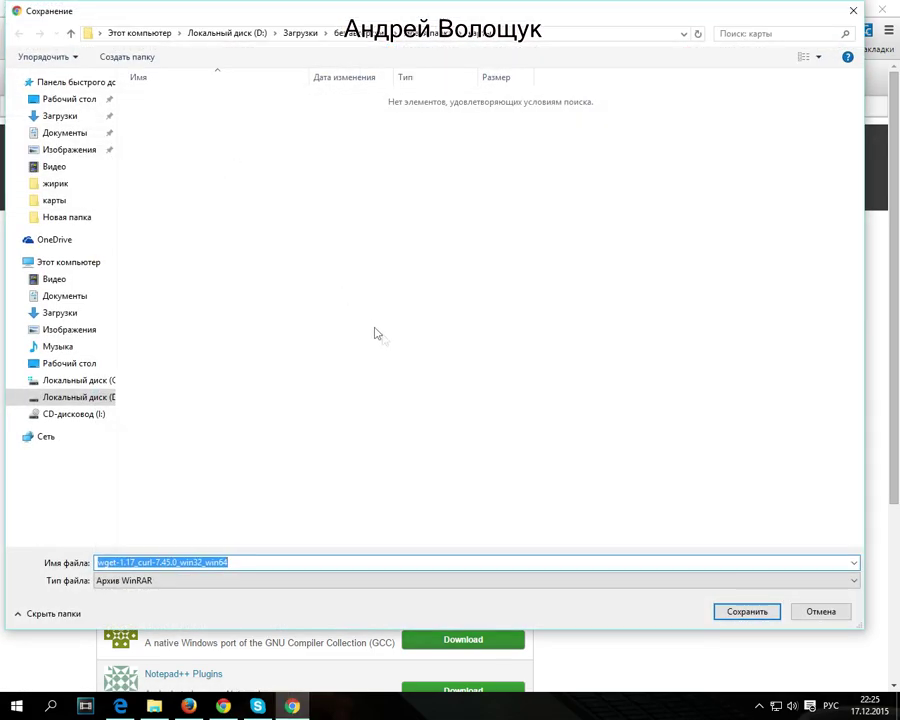
click(749, 610)
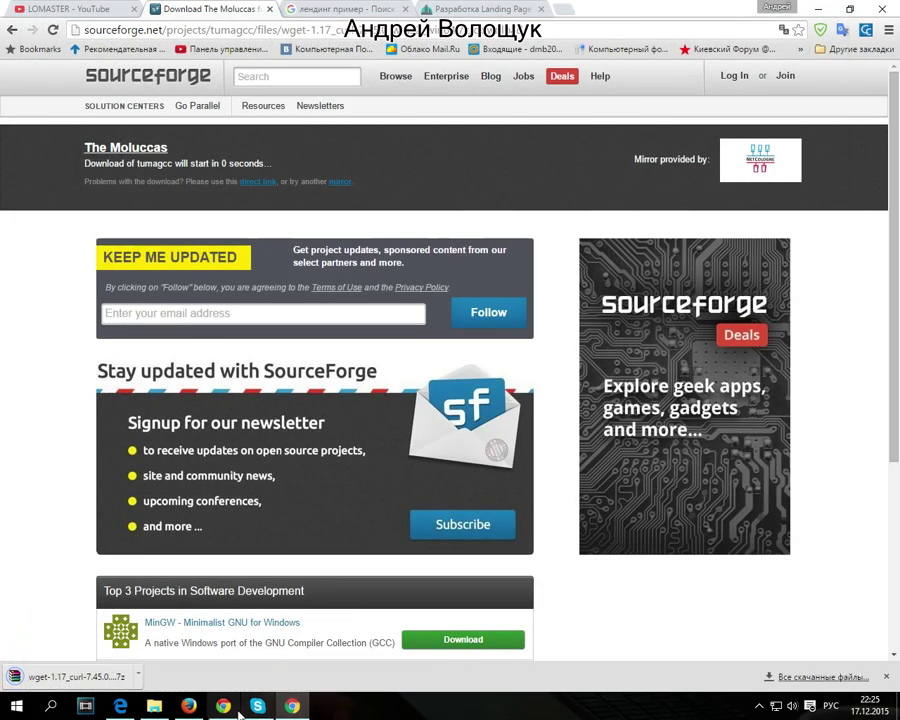
- Show the downloaded archive in its folder and extract it into a wget-1.17_curl-7.45.0_win32_win64 subfolder
click(139, 676)
click(181, 628)
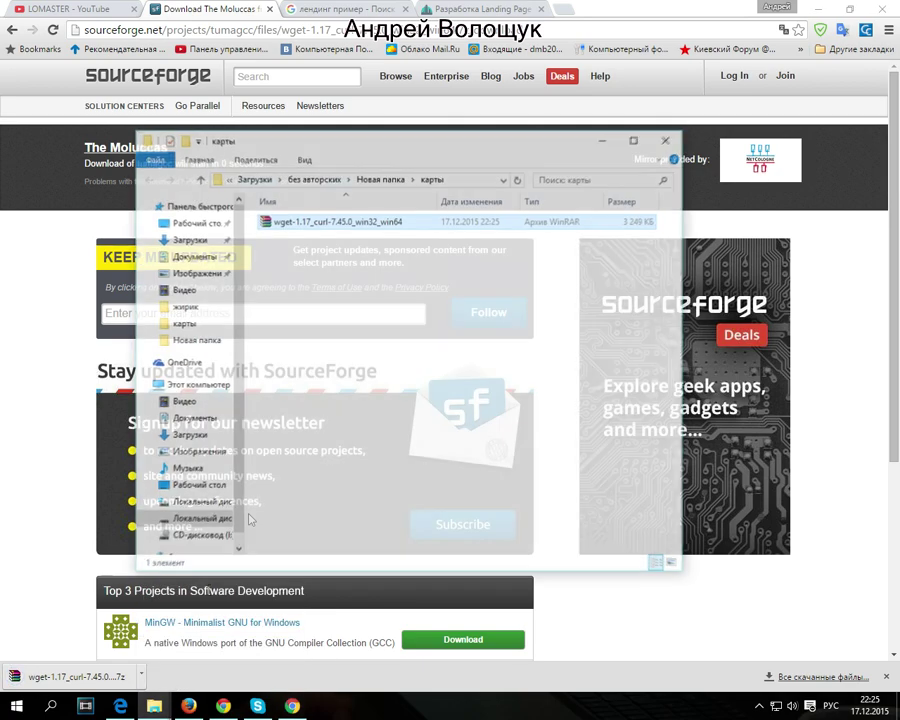
right_click(342, 223)
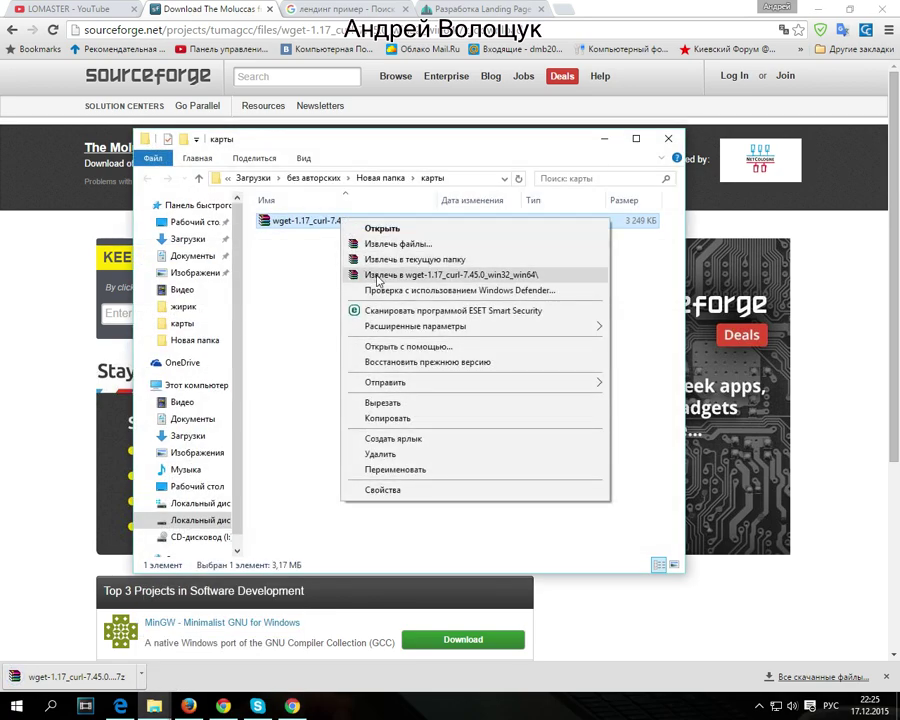
click(385, 274)
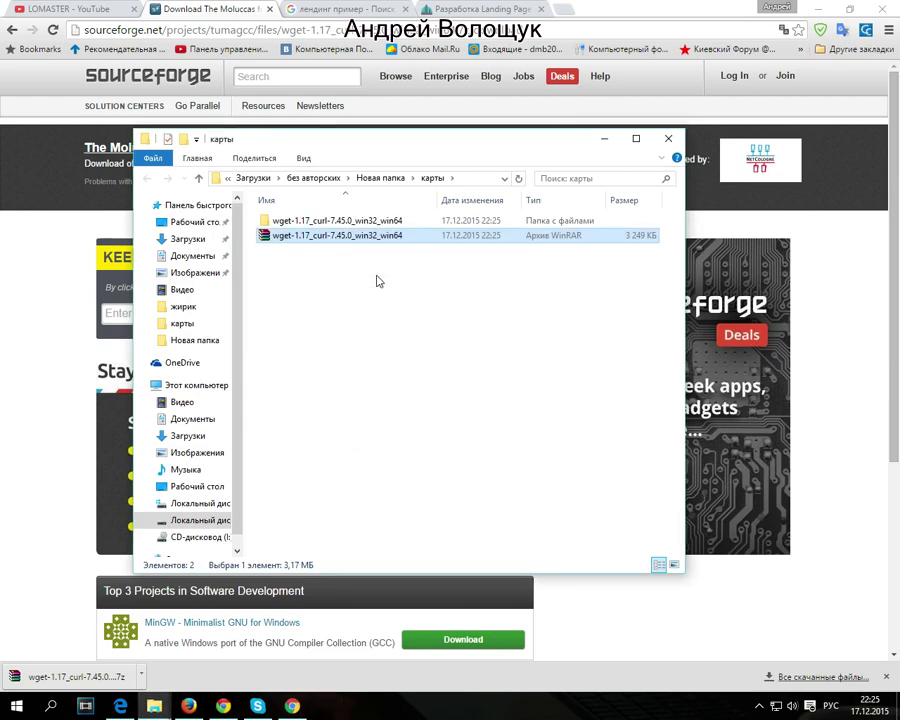
- Copy the entire contents of the extracted wget-1.17_curl-7.45.0_win32_win64 folder
double_click(365, 222)
drag(362, 440, 257, 201)
right_click(287, 225)
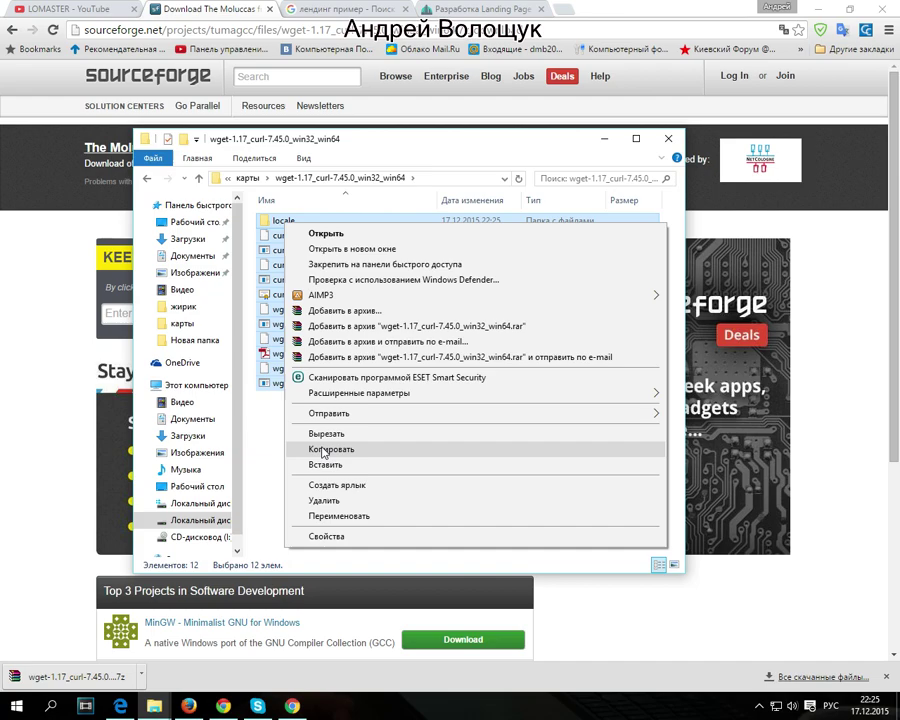
click(331, 449)
- Create a new folder named wget inside C:\Program Files
click(193, 386)
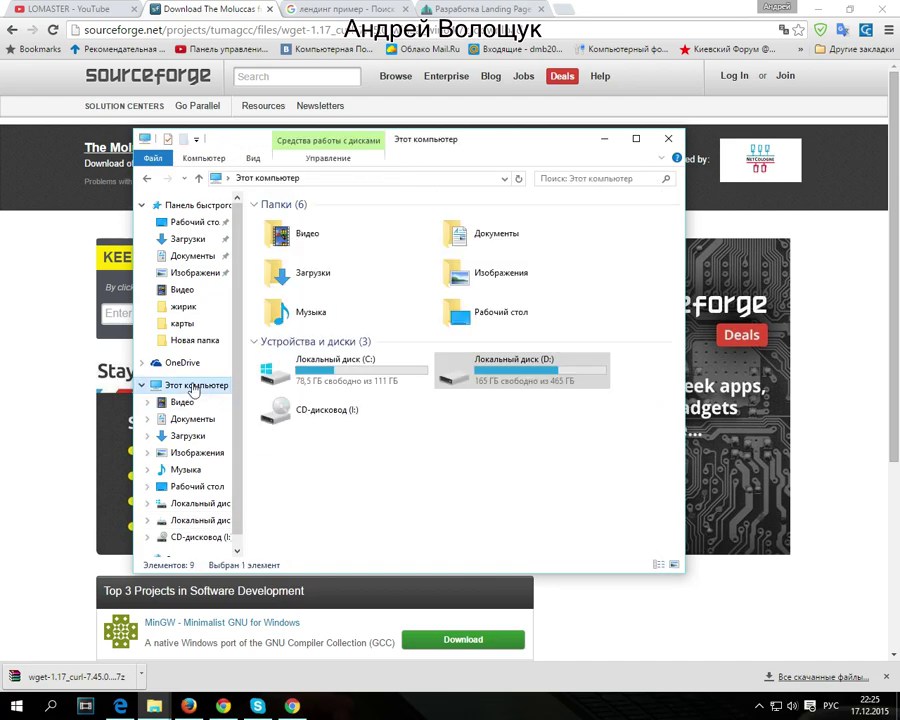
double_click(316, 372)
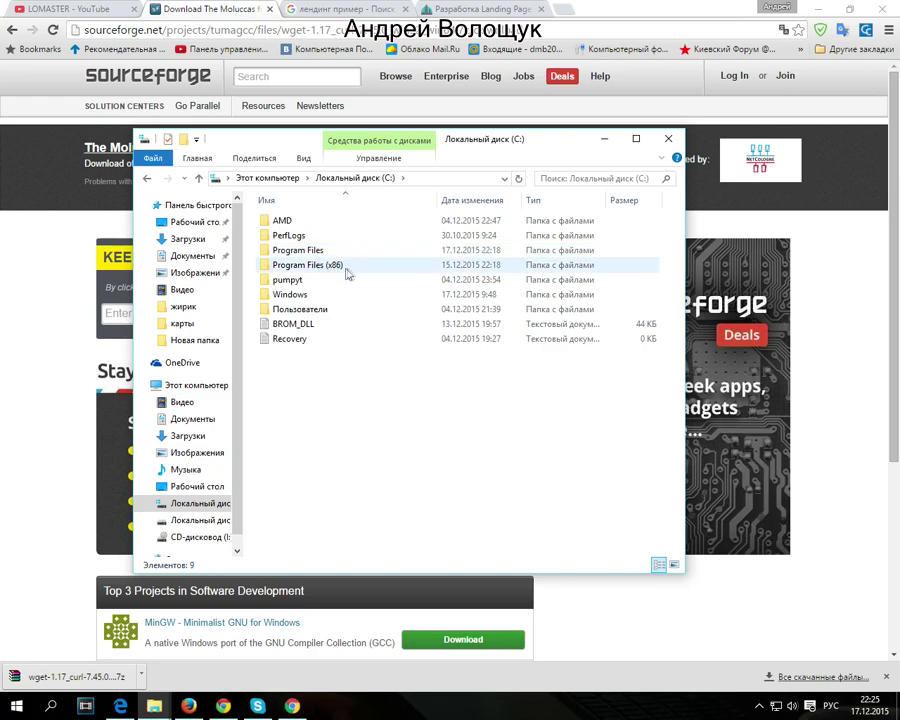
double_click(306, 252)
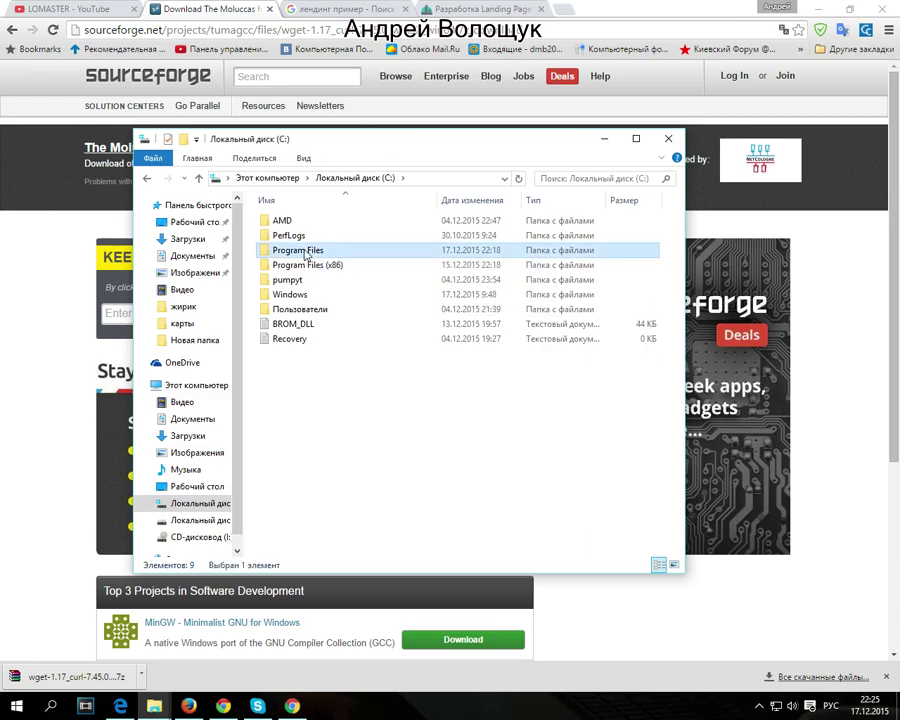
right_click(311, 540)
mouse_move(372, 501)
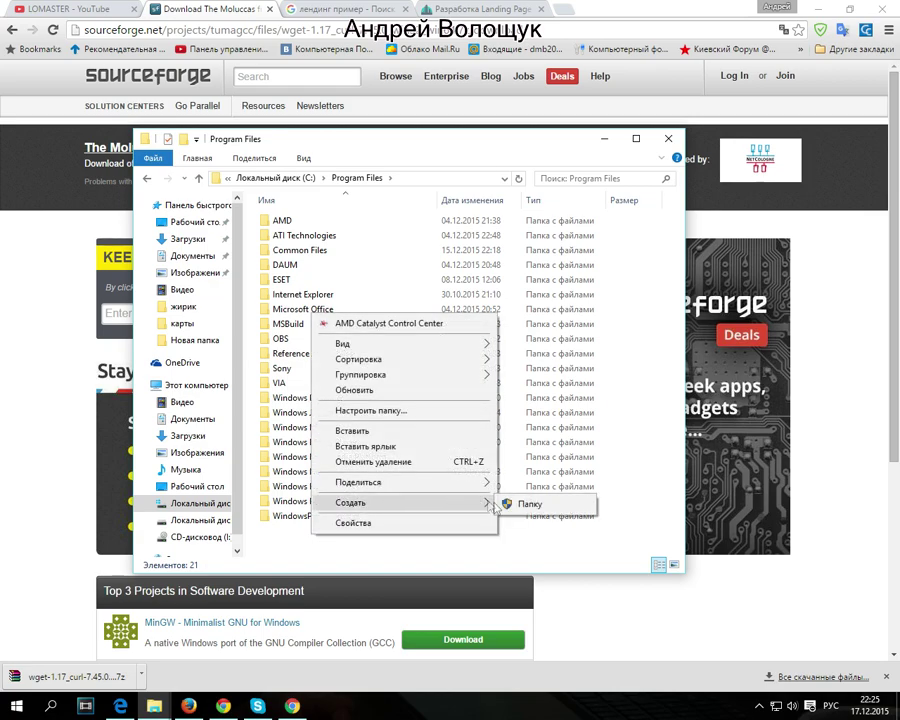
click(514, 504)
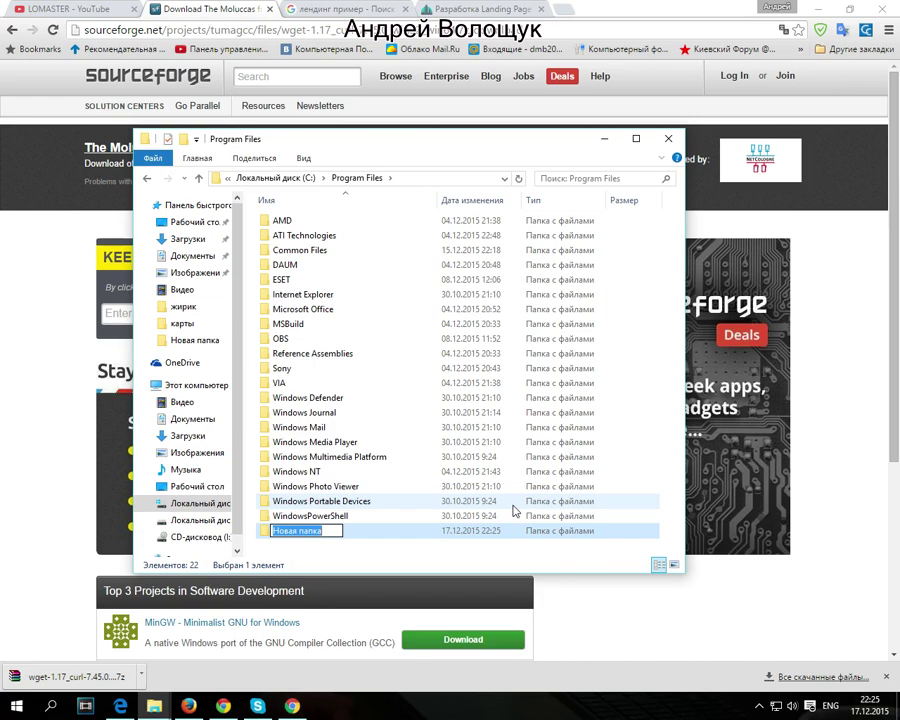
text(wge)
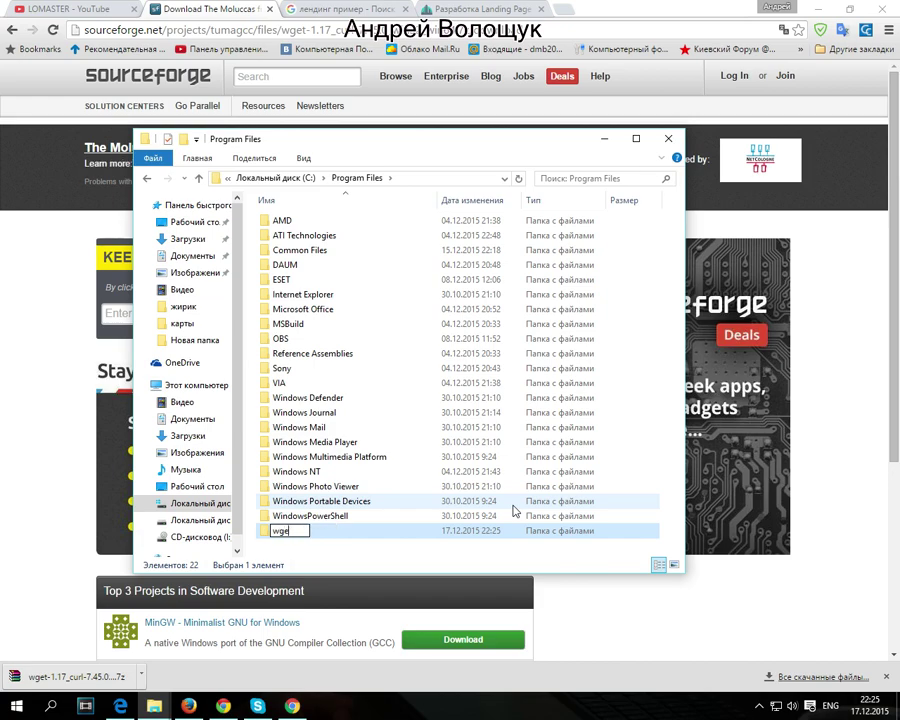
text(t)
key(Return)
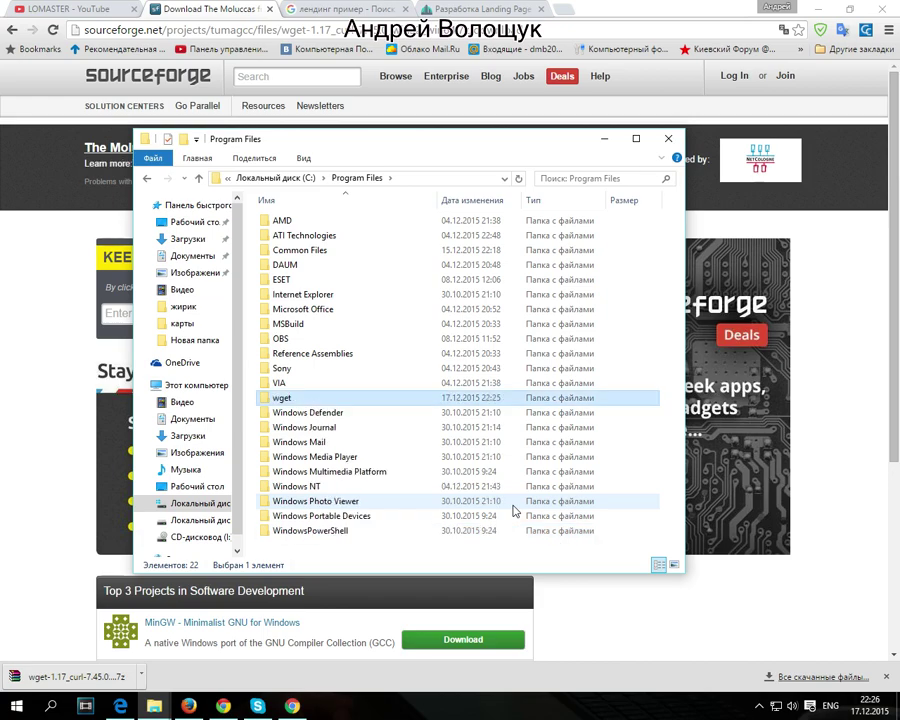
- Paste the copied files into the new wget folder, granting administrator permission
key(Return)
right_click(384, 333)
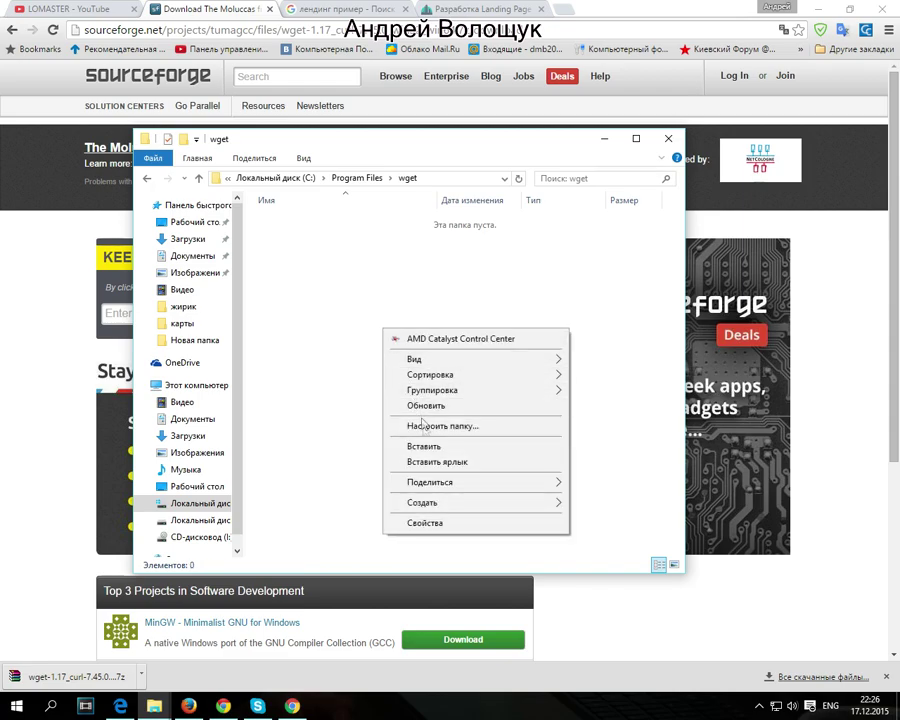
click(424, 444)
click(414, 294)
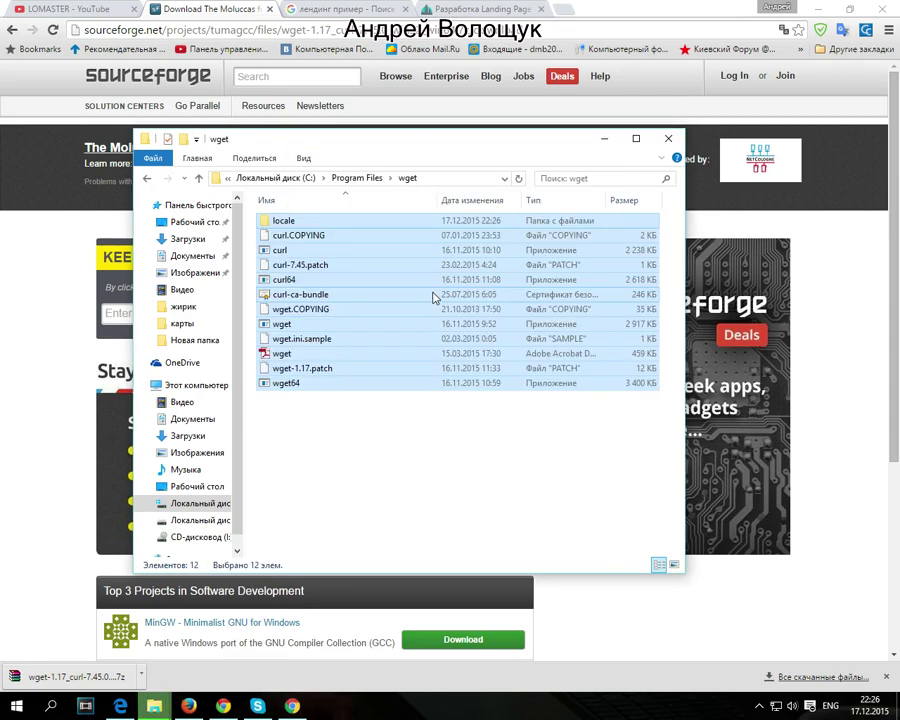
click(412, 440)
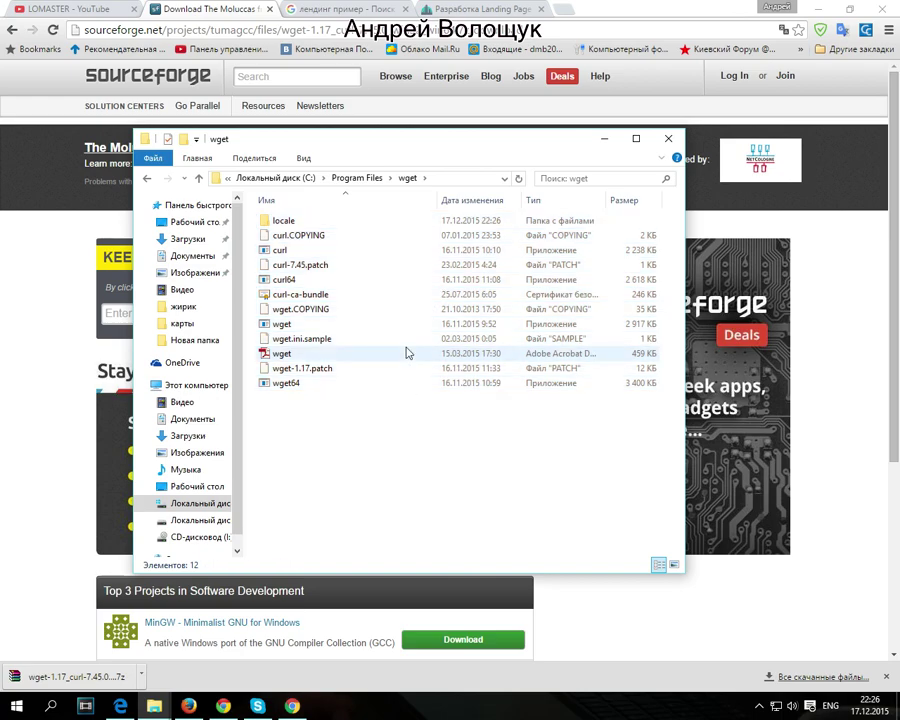
- Copy the folder path C:\Program Files\wget to the clipboard
click(465, 180)
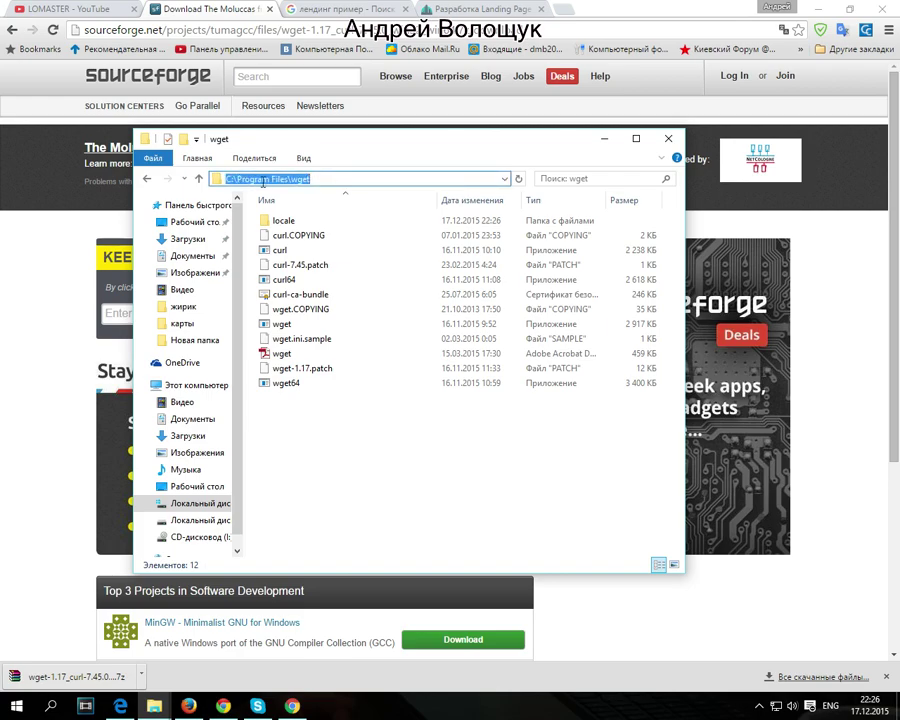
right_click(278, 180)
click(311, 222)
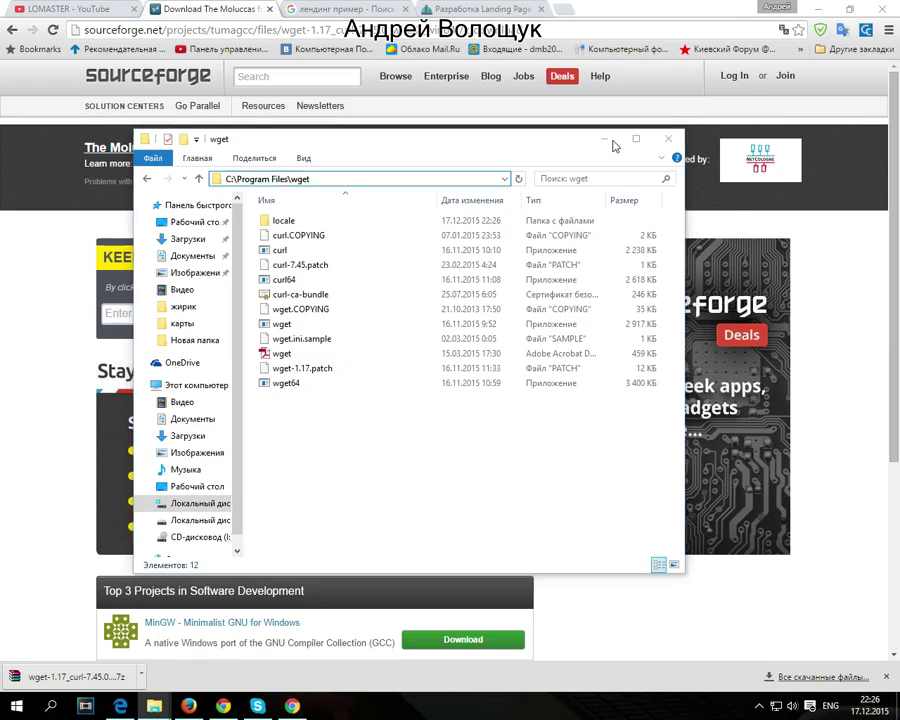
- Minimize the open windows and open the environment variables from this computer's advanced system settings
click(614, 145)
click(818, 10)
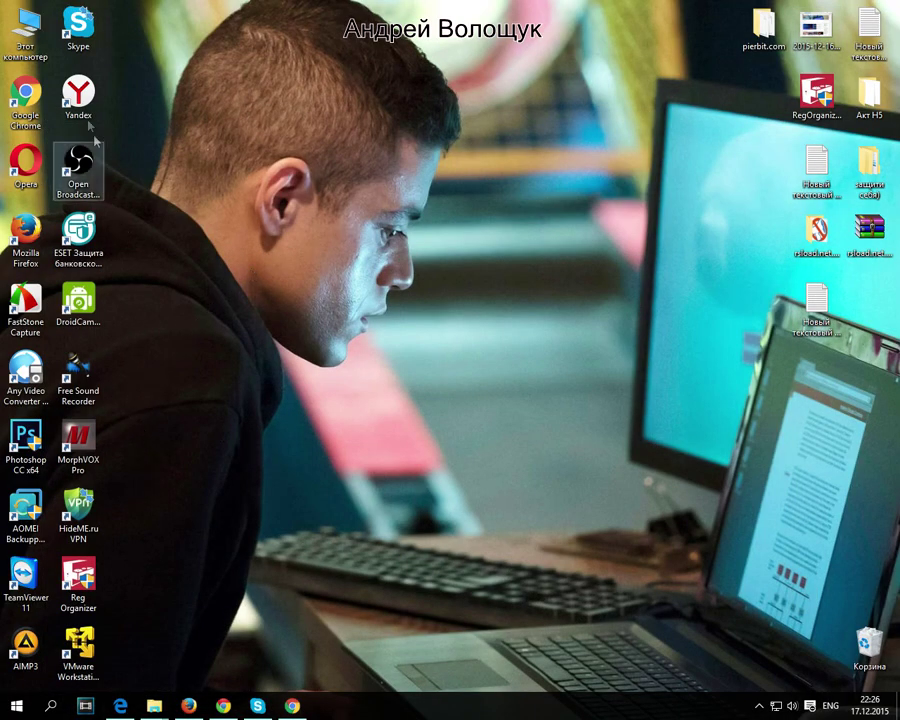
right_click(40, 46)
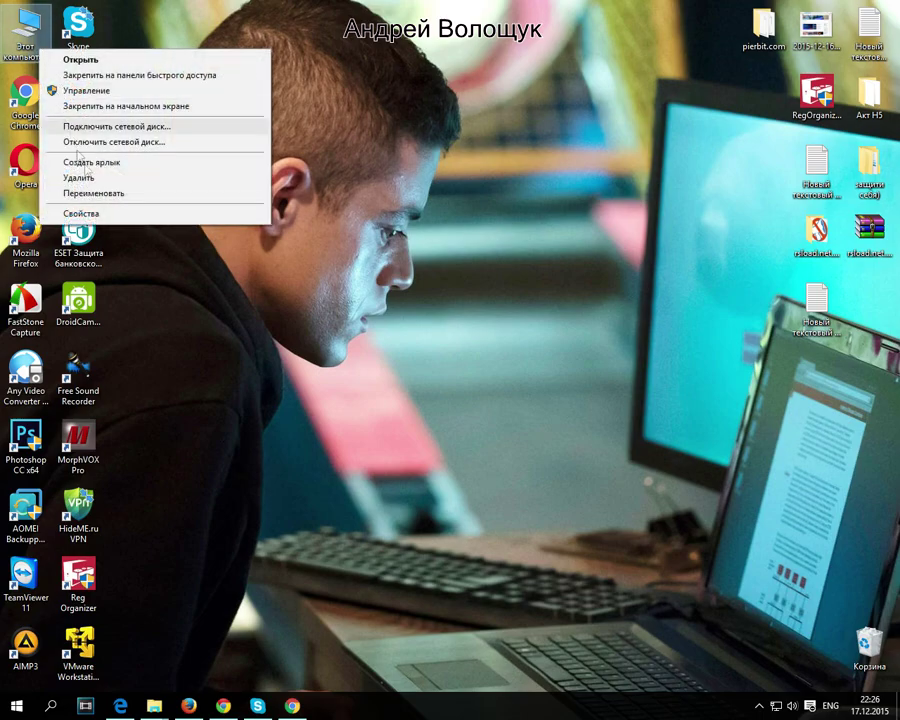
click(96, 213)
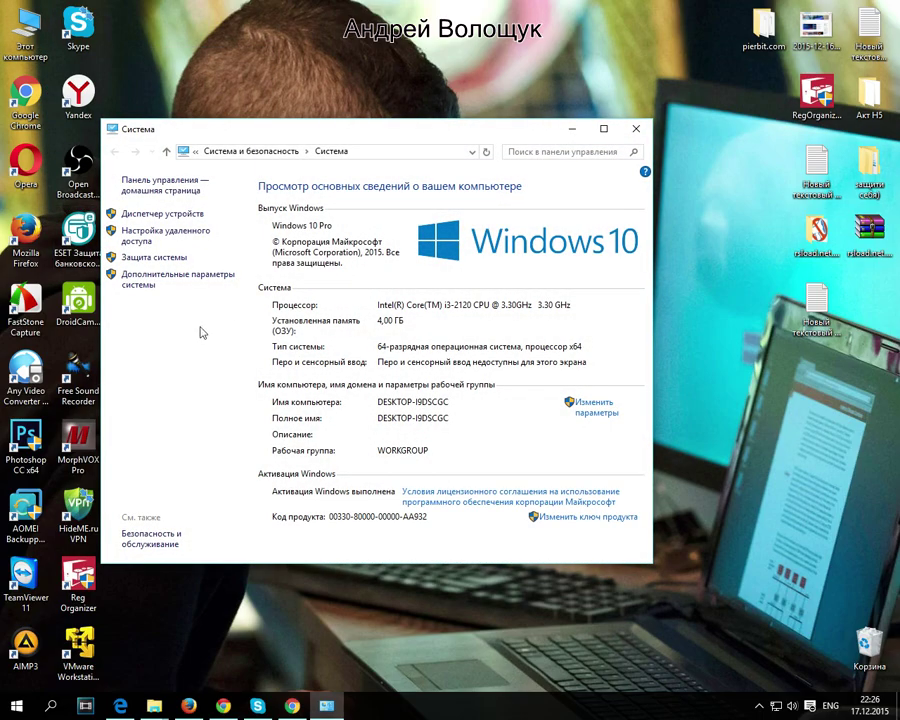
click(150, 285)
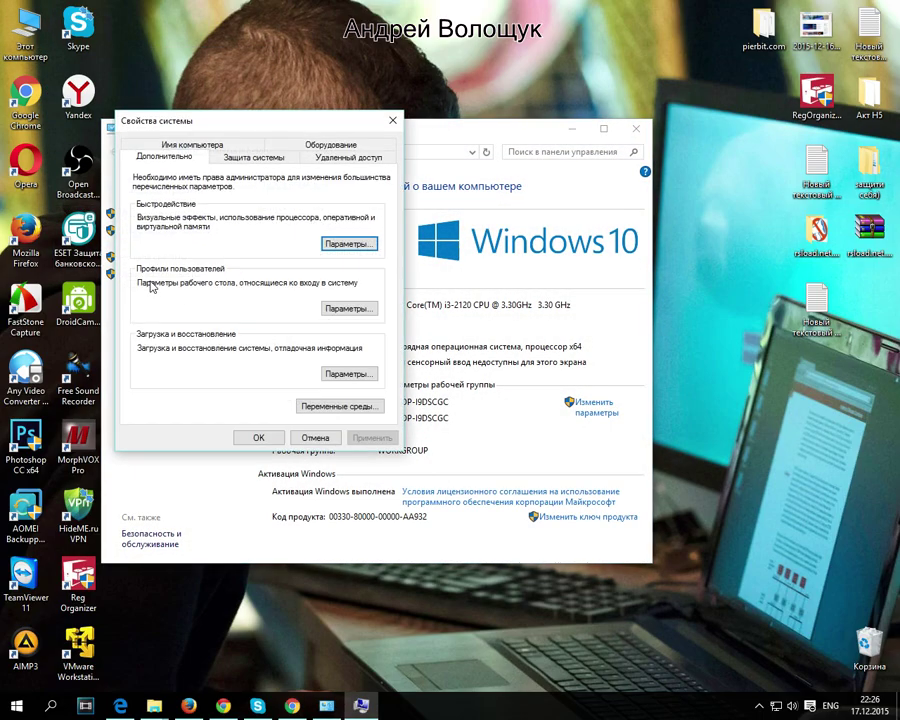
click(324, 406)
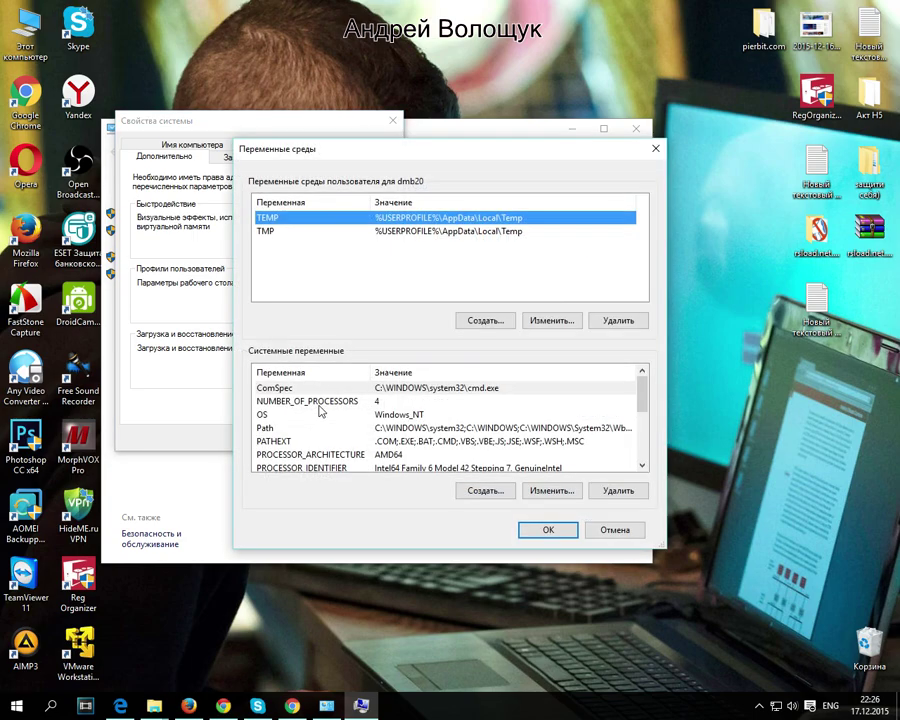
- Open the system variable Path for editing
click(268, 428)
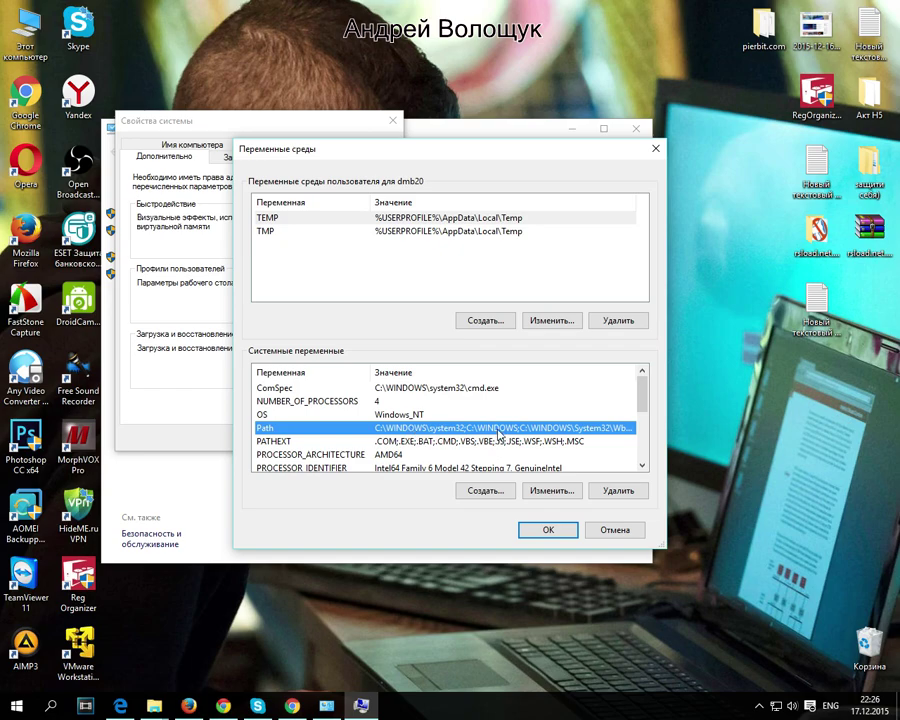
click(540, 490)
drag(464, 169, 445, 202)
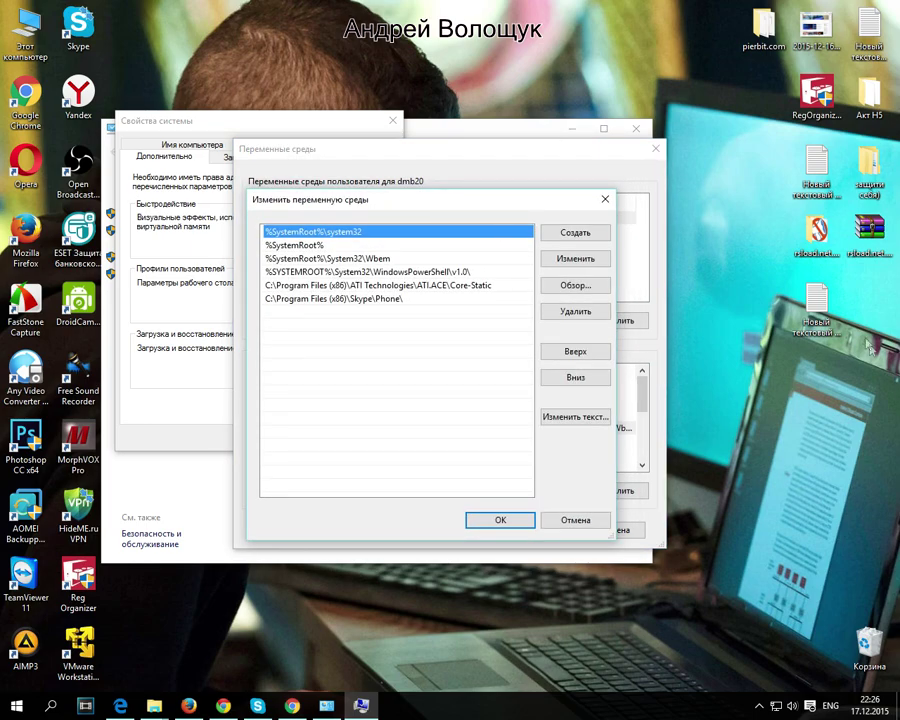
- Note the entry ;C:\Program Files\wget; in the desktop text document Новый текстовый документ (3) and minimize it
double_click(818, 320)
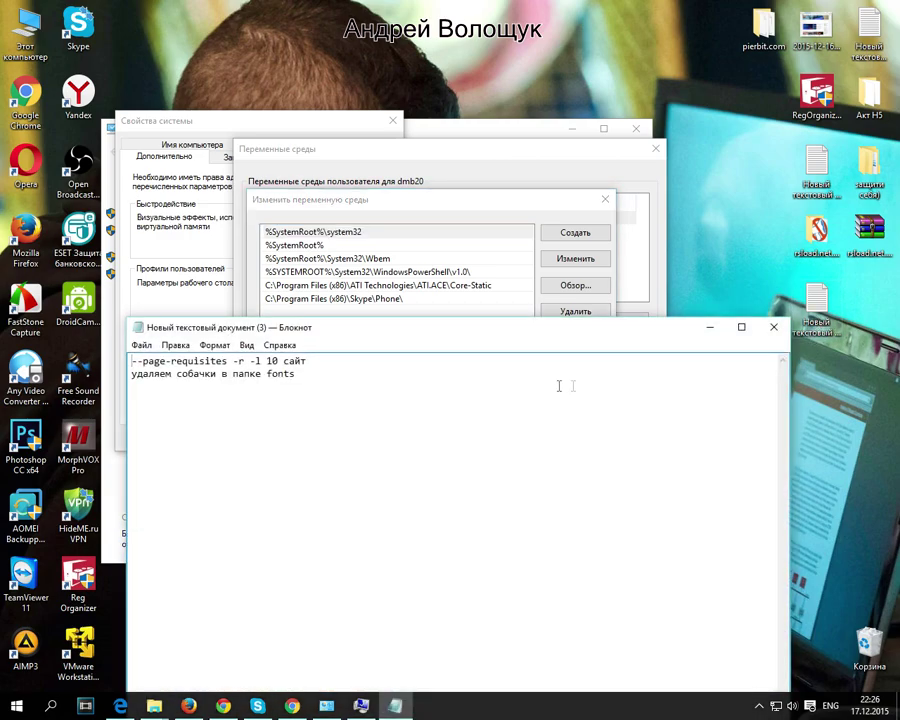
text(;)
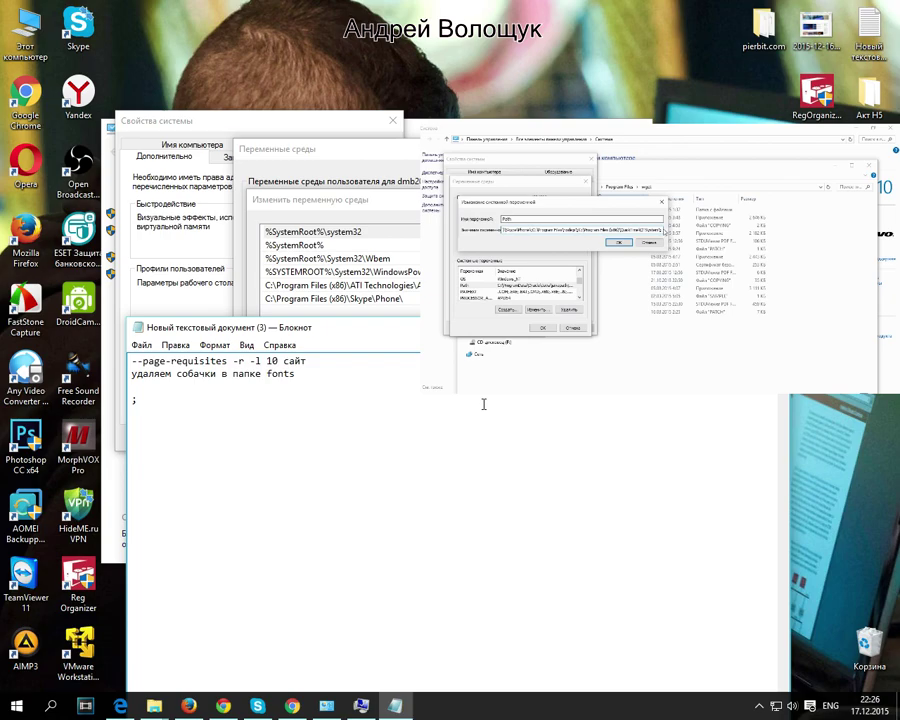
key(ctrl+v)
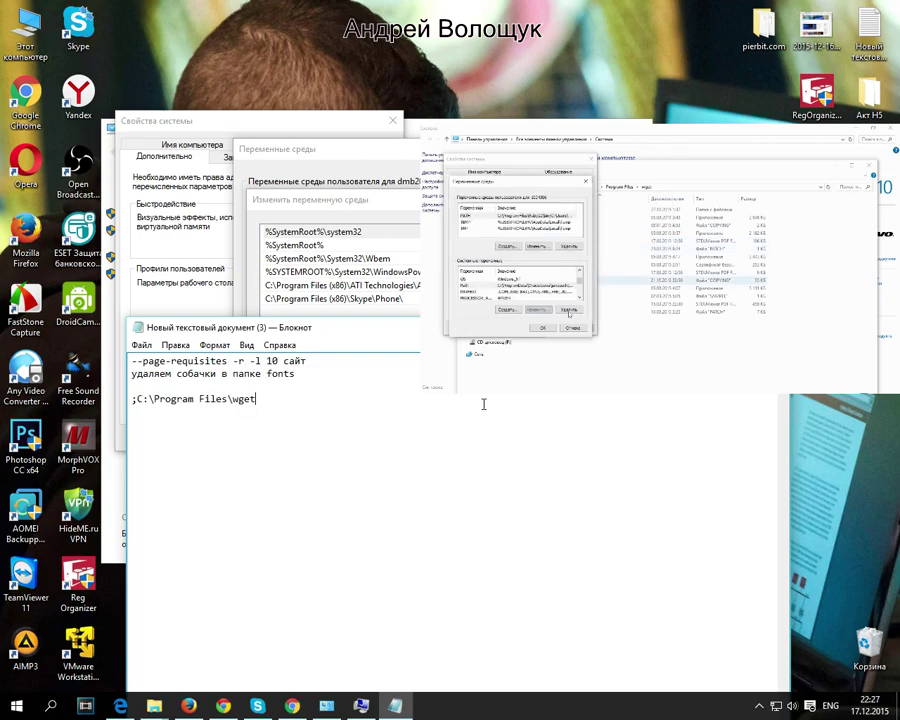
text(;)
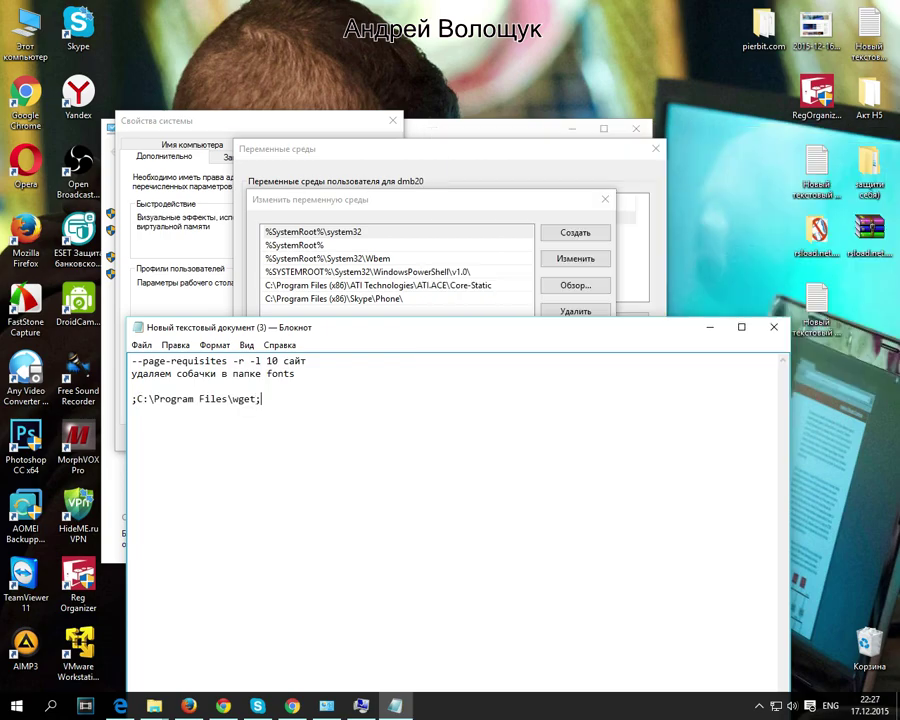
click(709, 327)
- Add C:\Program Files\wget as a new entry in the system Path variable, accept the changes and close the System window
click(436, 328)
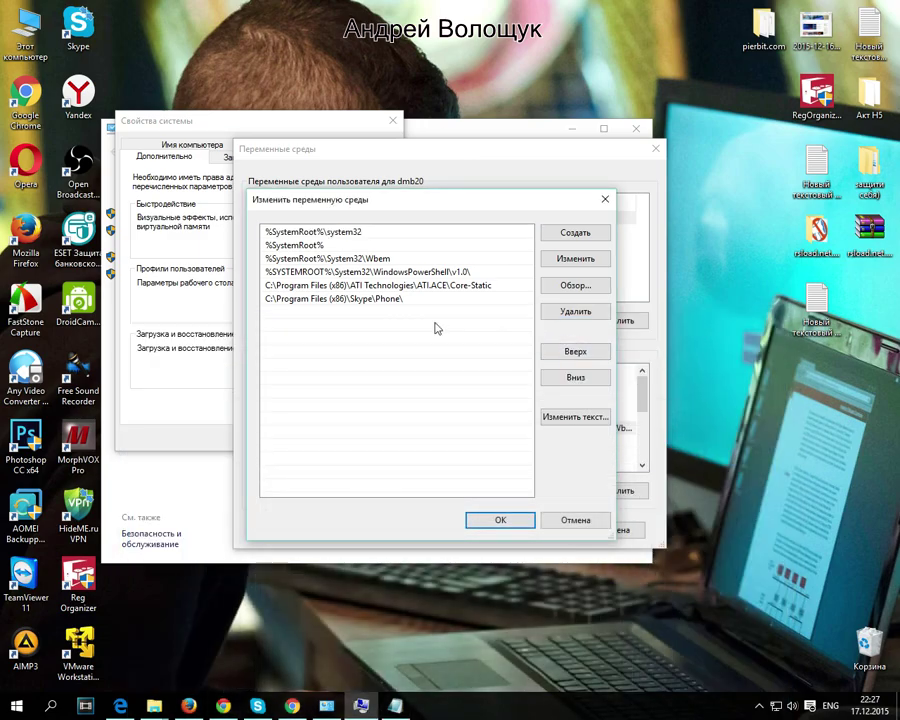
click(573, 234)
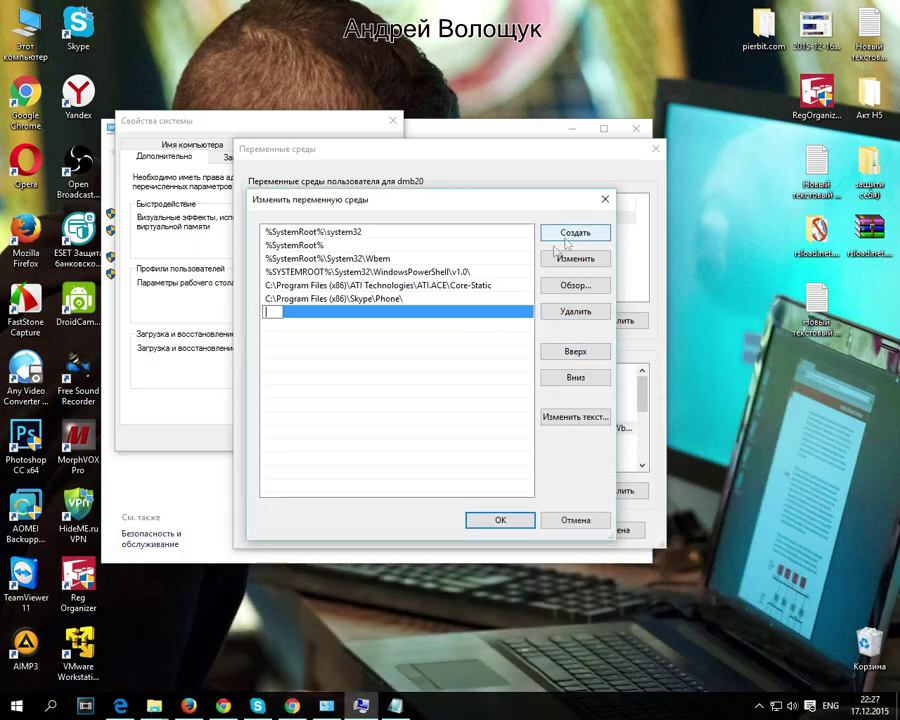
right_click(273, 312)
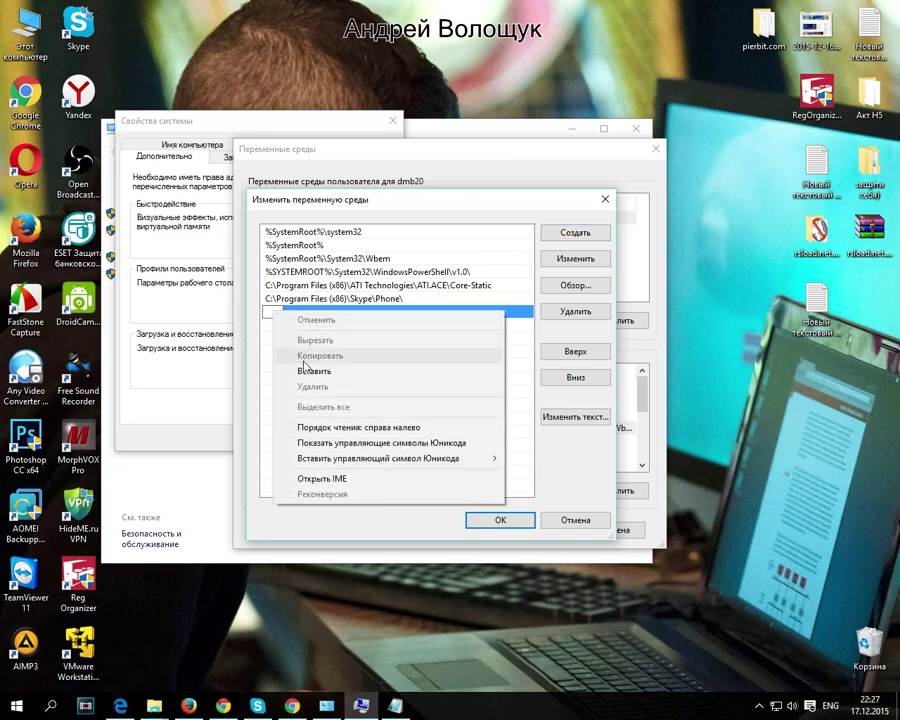
click(314, 370)
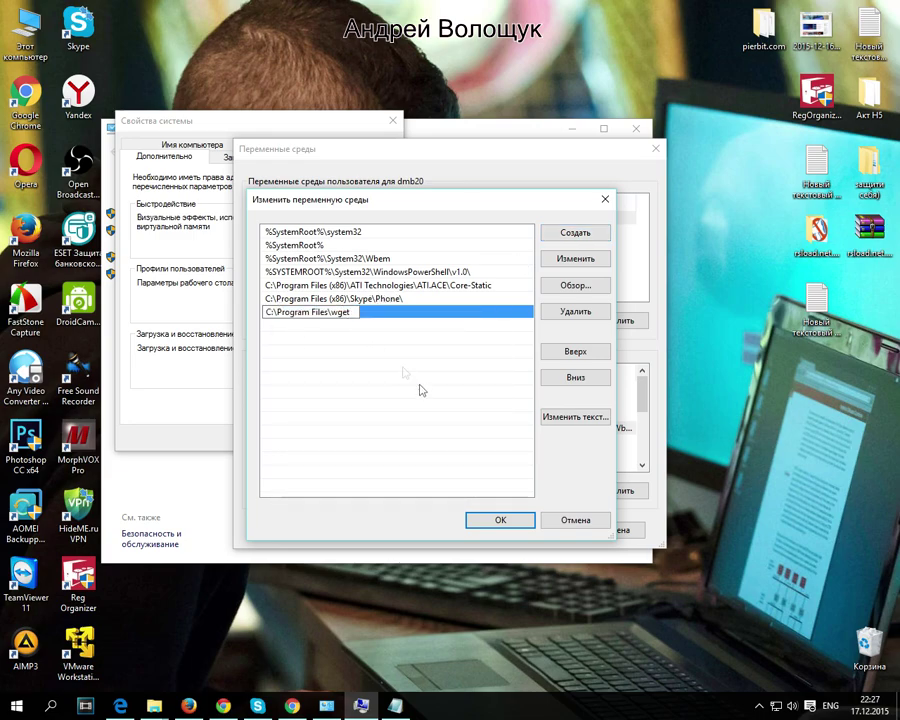
click(490, 519)
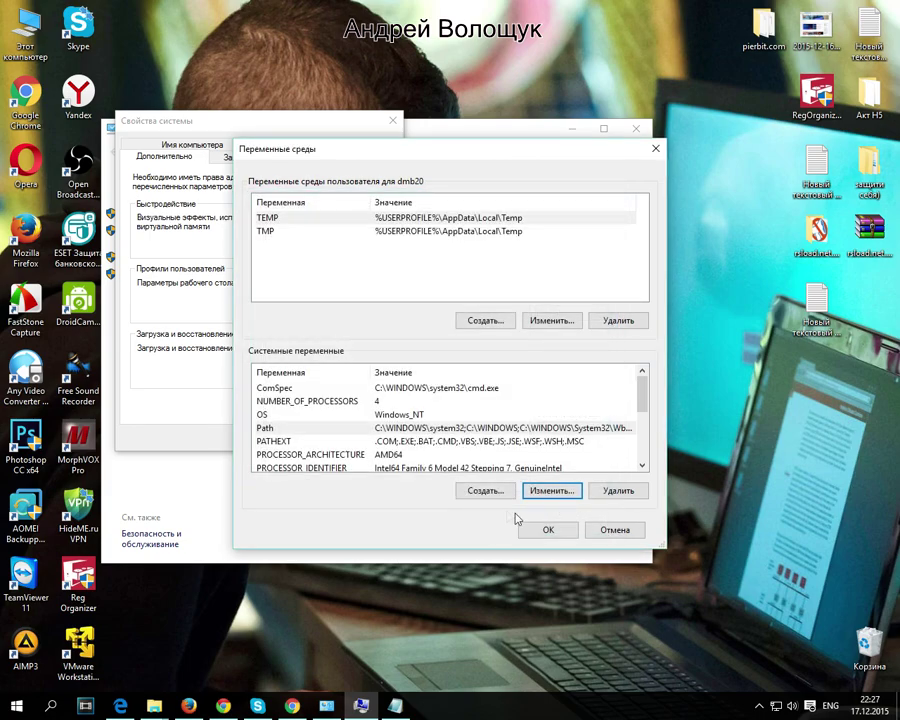
click(548, 530)
click(259, 437)
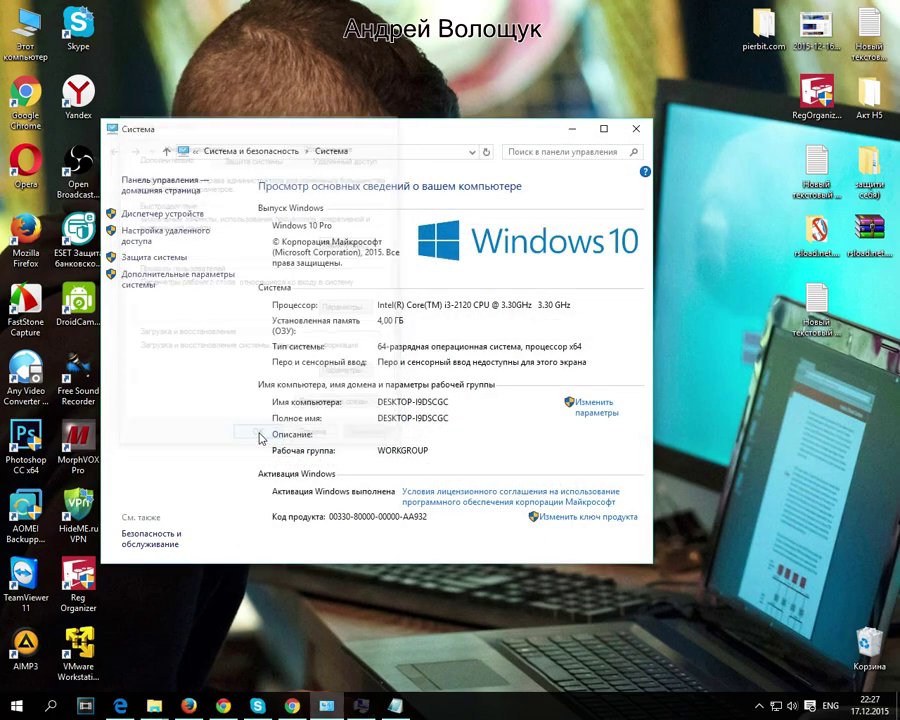
click(636, 128)
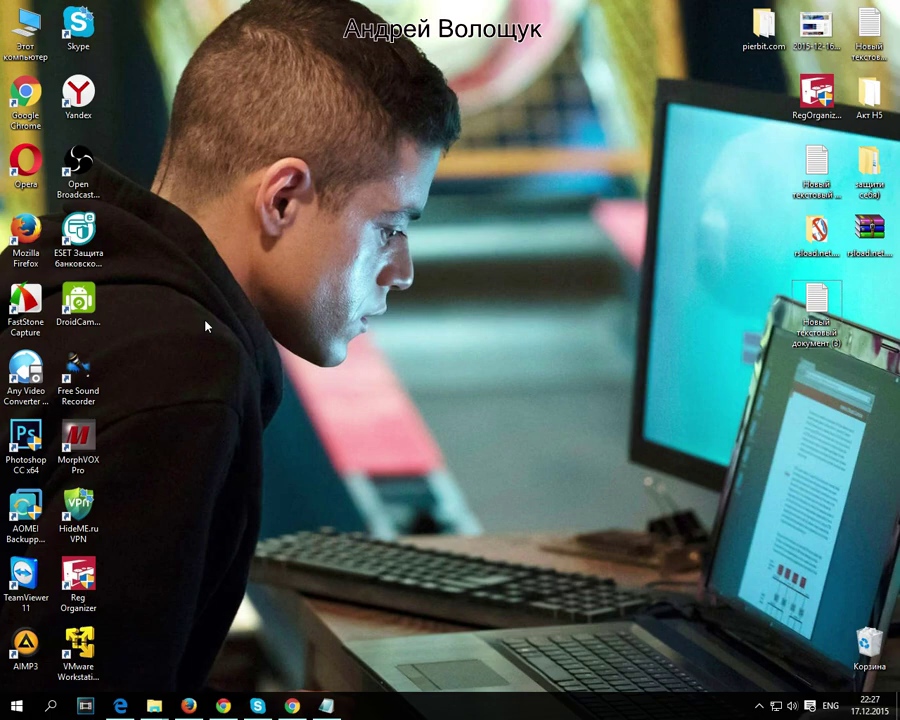
key(super+r)
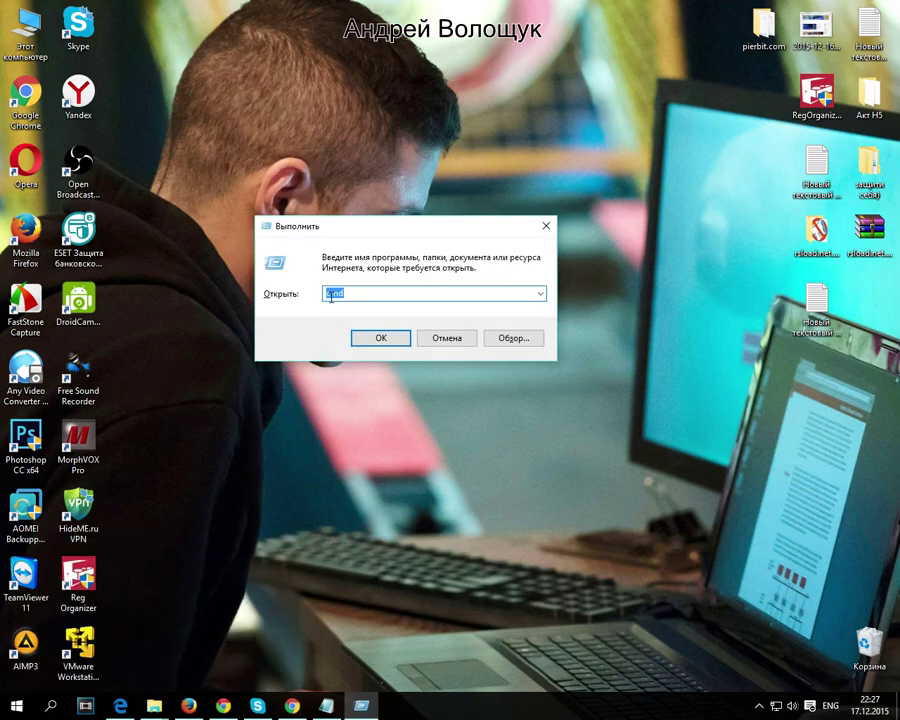
click(376, 338)
drag(300, 143, 267, 100)
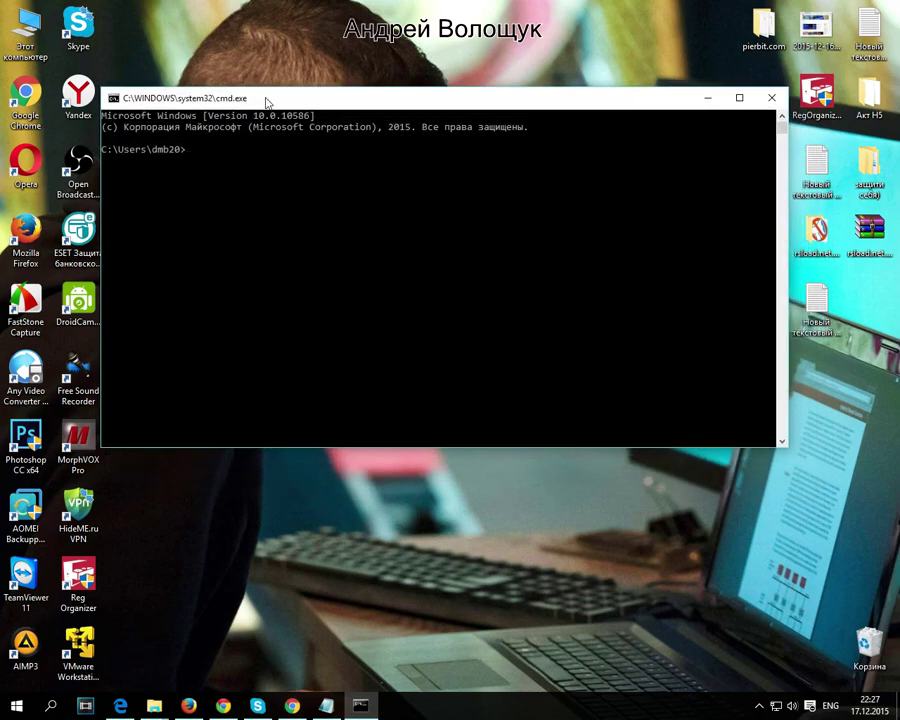
click(771, 97)
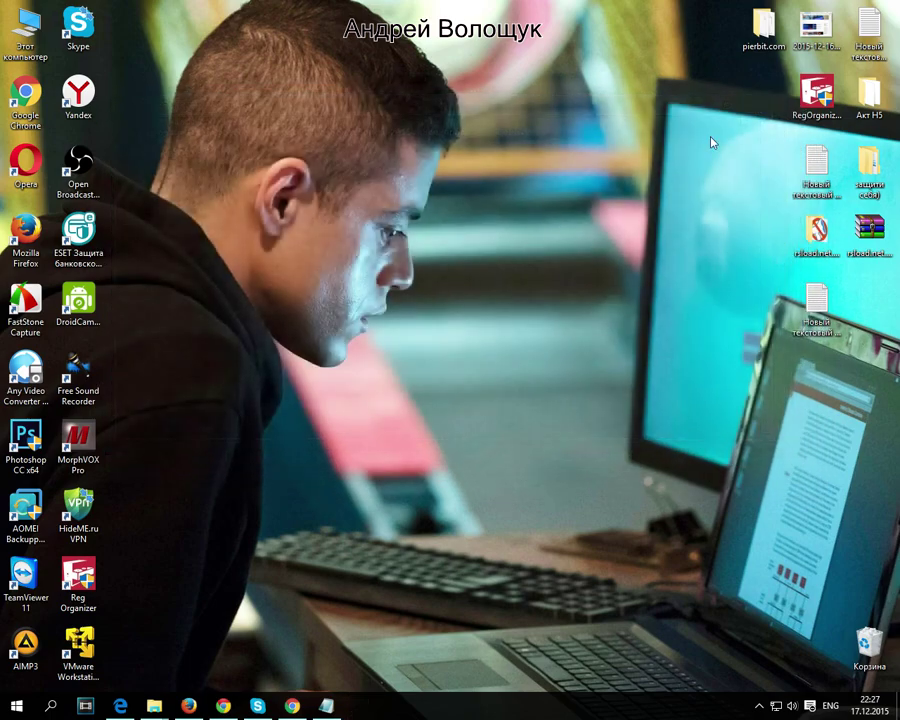
- Open a Command Prompt and run wget and wget64 without arguments to test the installation
right_click(14, 707)
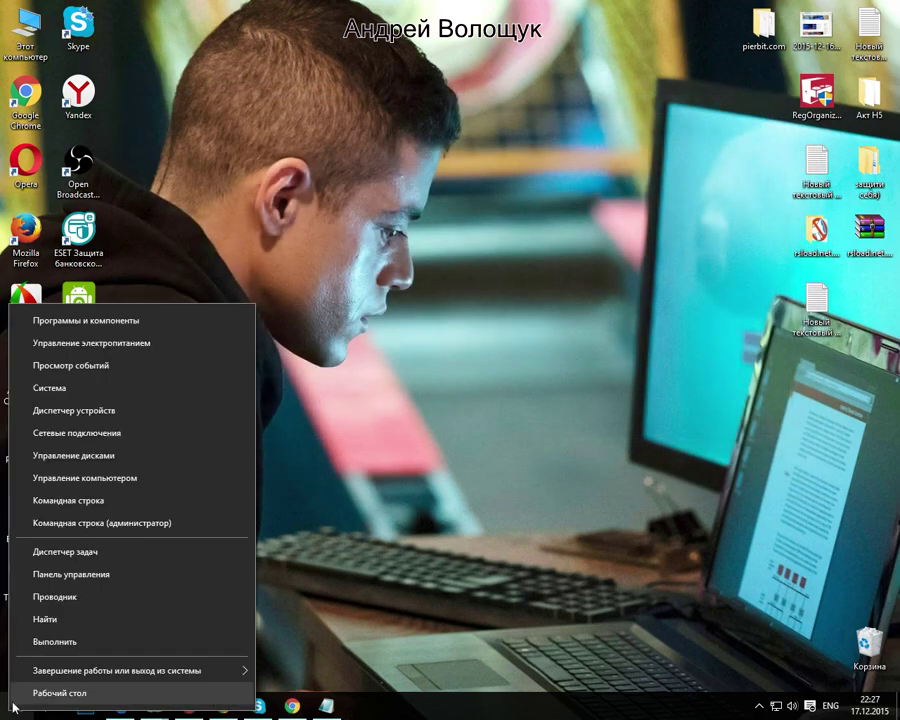
click(68, 500)
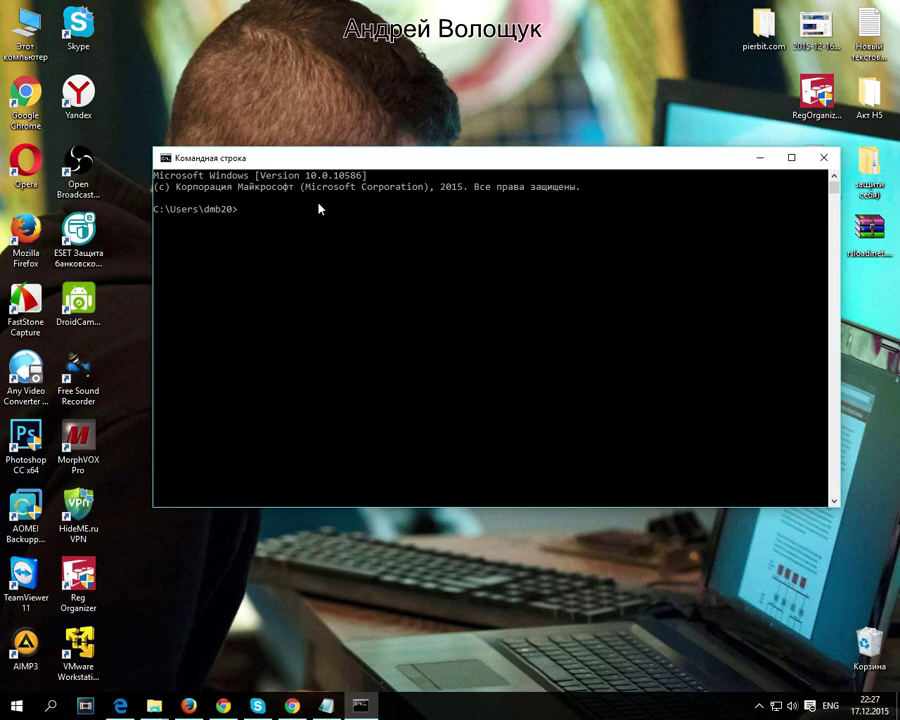
drag(328, 159, 318, 123)
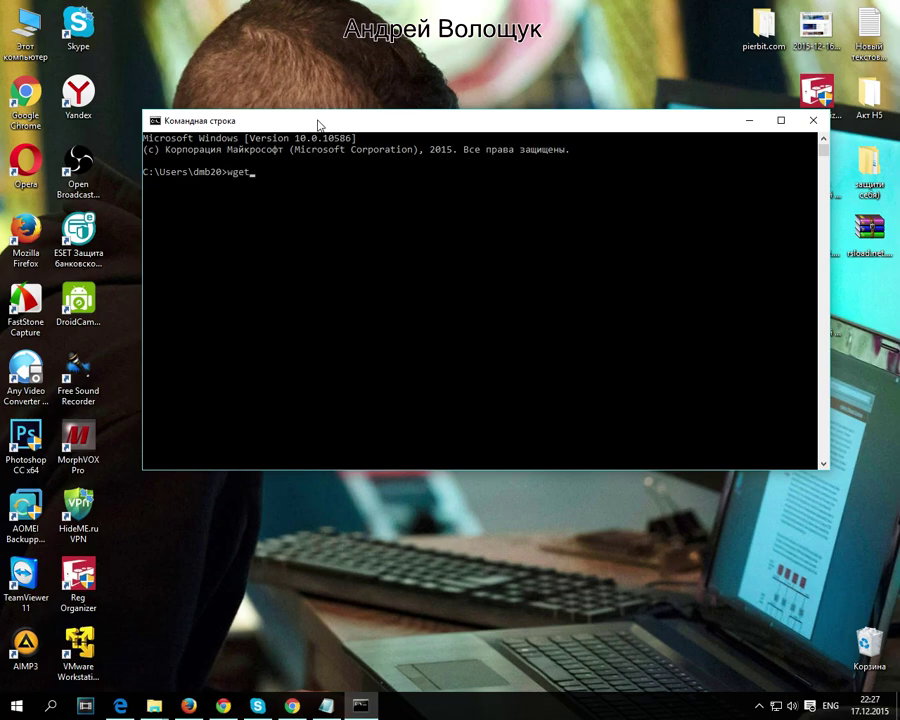
key(Return)
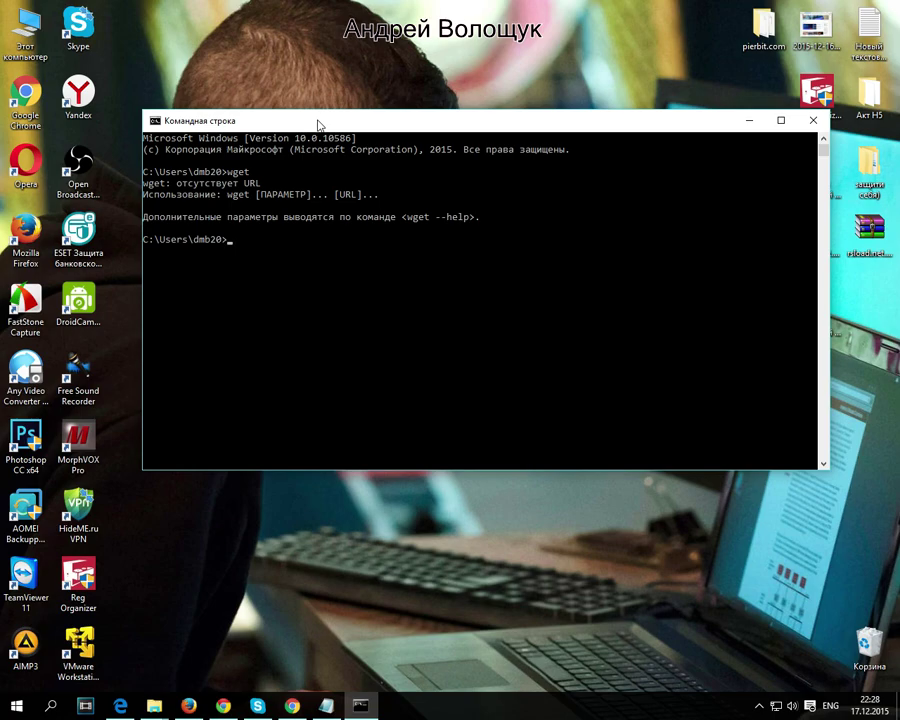
text(wget)
key(Return)
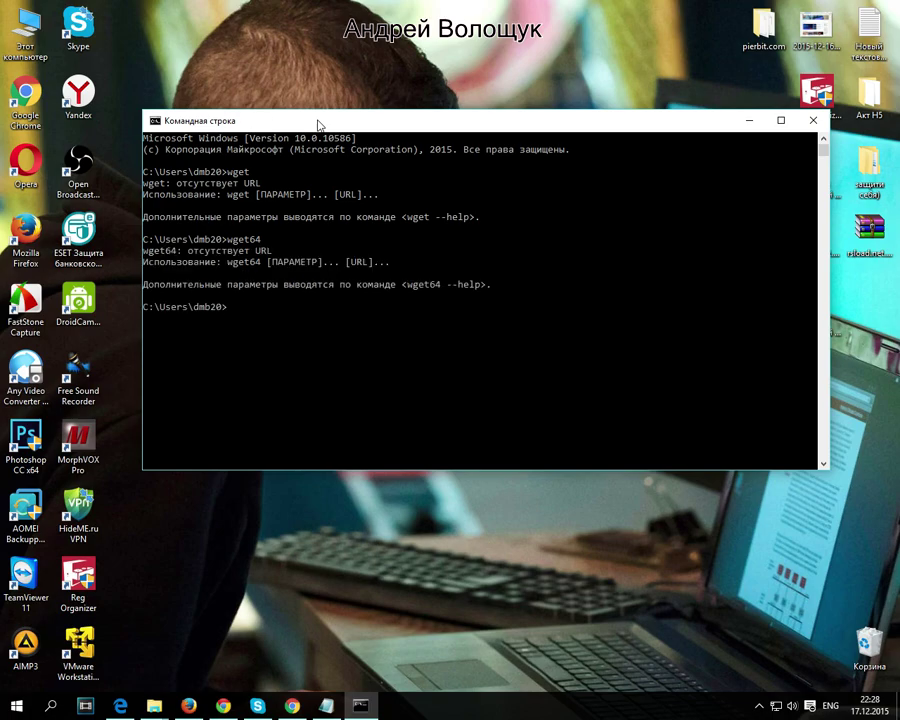
drag(318, 124, 304, 61)
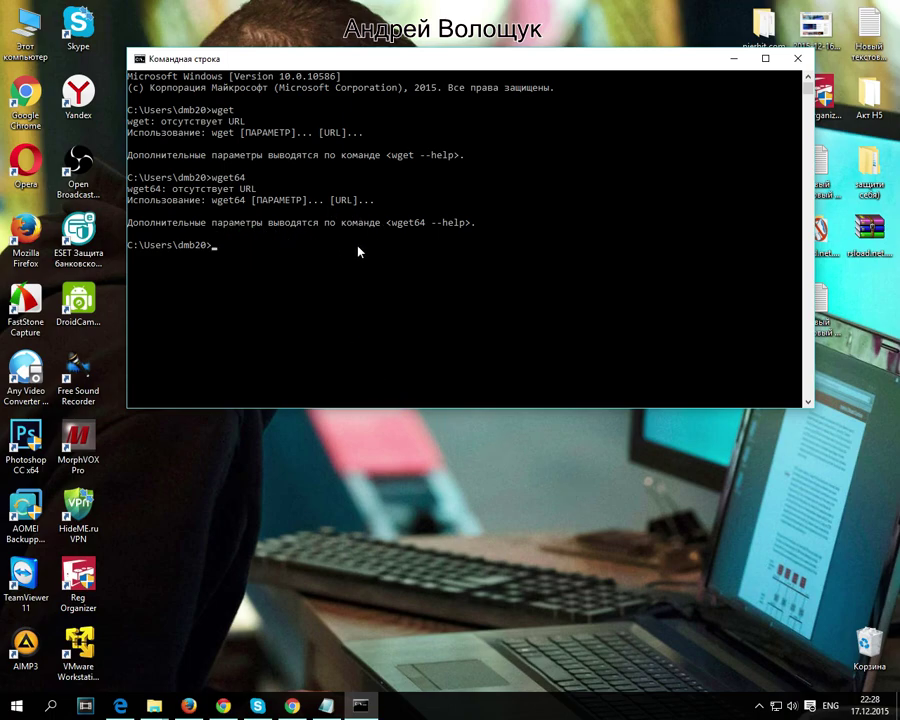
- Copy the options --page-requisites -r -l 10 from the text document and add them after wget at the command prompt without running it
click(326, 706)
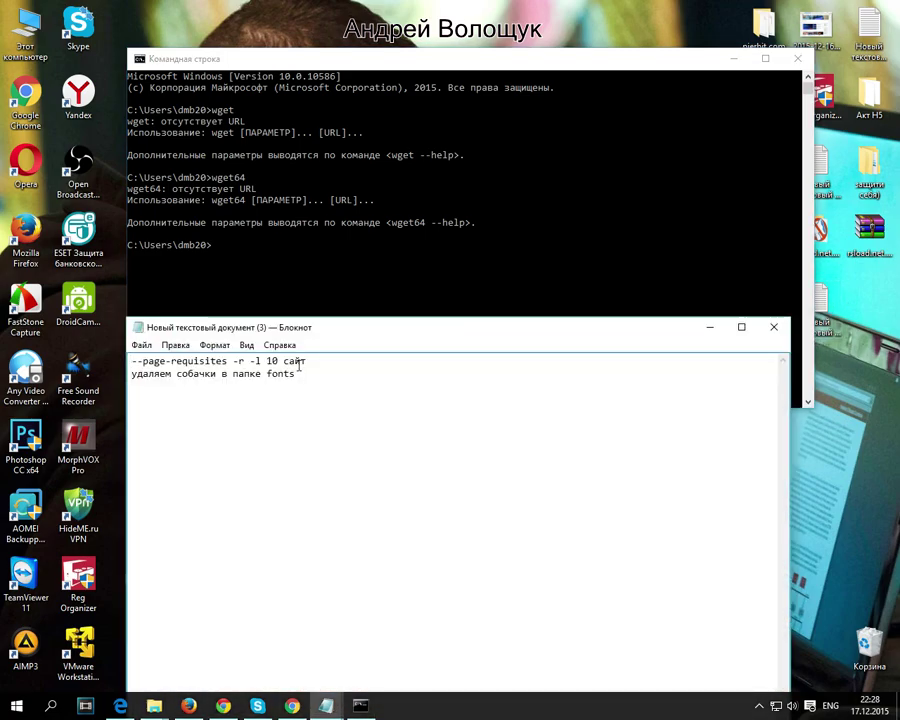
drag(280, 361, 139, 360)
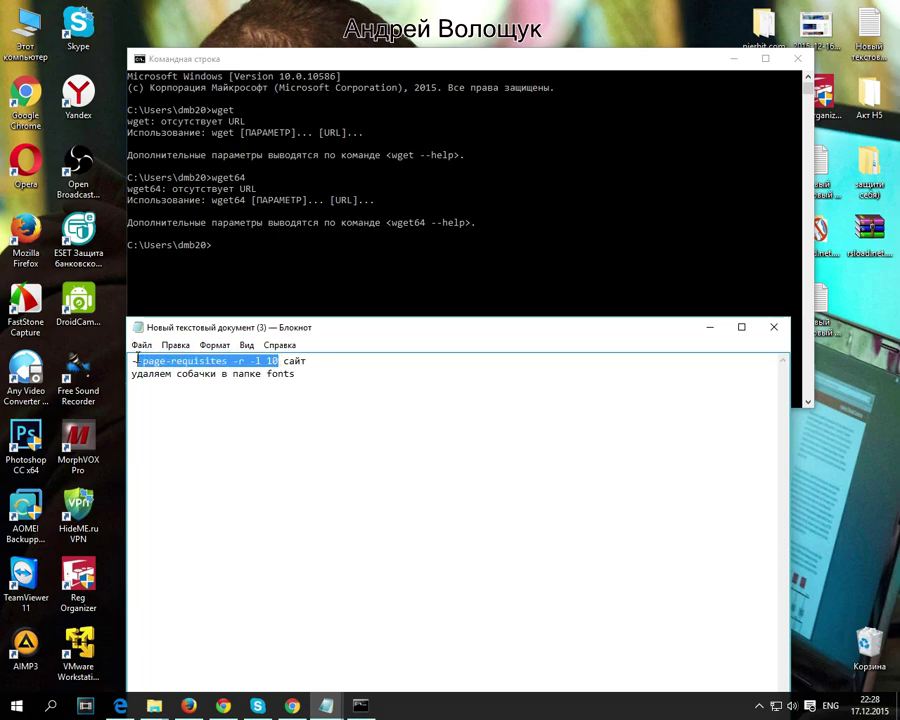
right_click(134, 361)
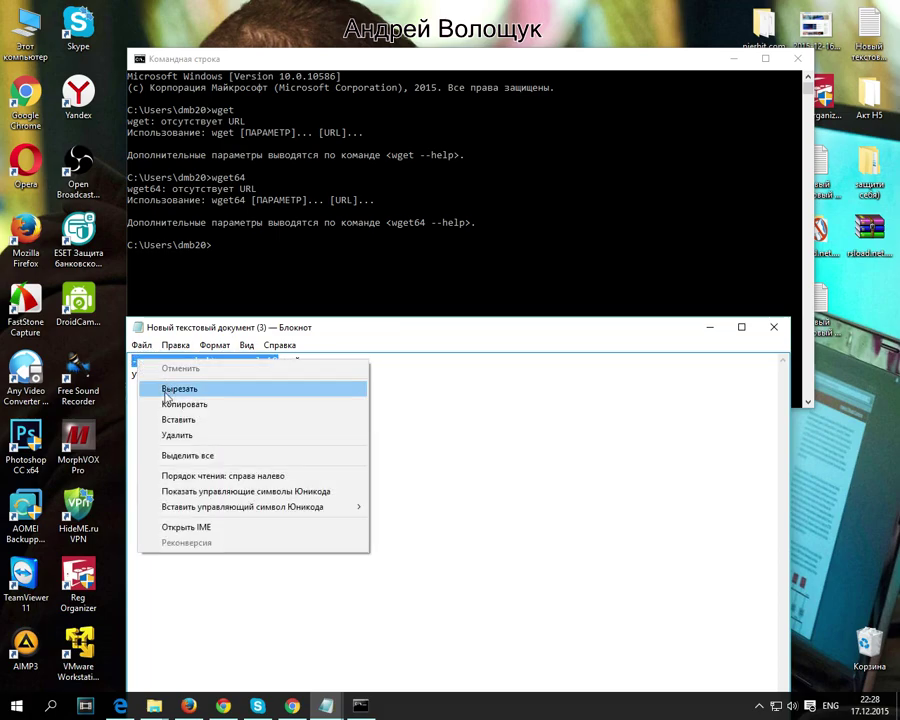
click(167, 401)
click(240, 256)
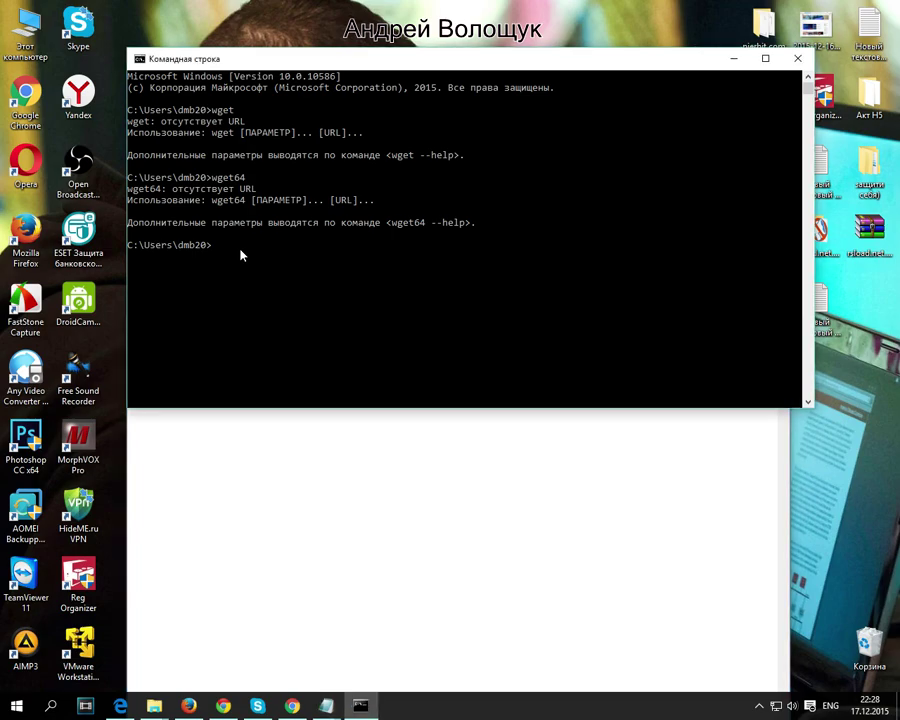
key(Up)
right_click(249, 251)
- Switch to Chrome, copy the landing page address infolandstudio.ru/landing-page/ and return to the Command Prompt
click(297, 641)
click(456, 8)
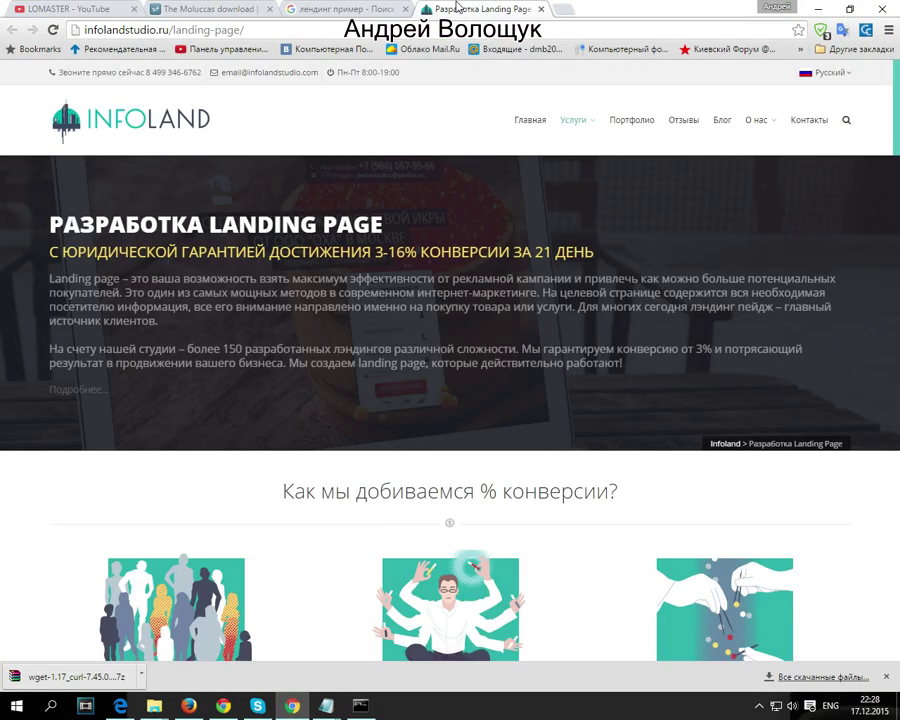
click(304, 29)
right_click(303, 29)
click(340, 82)
key(alt+Tab)
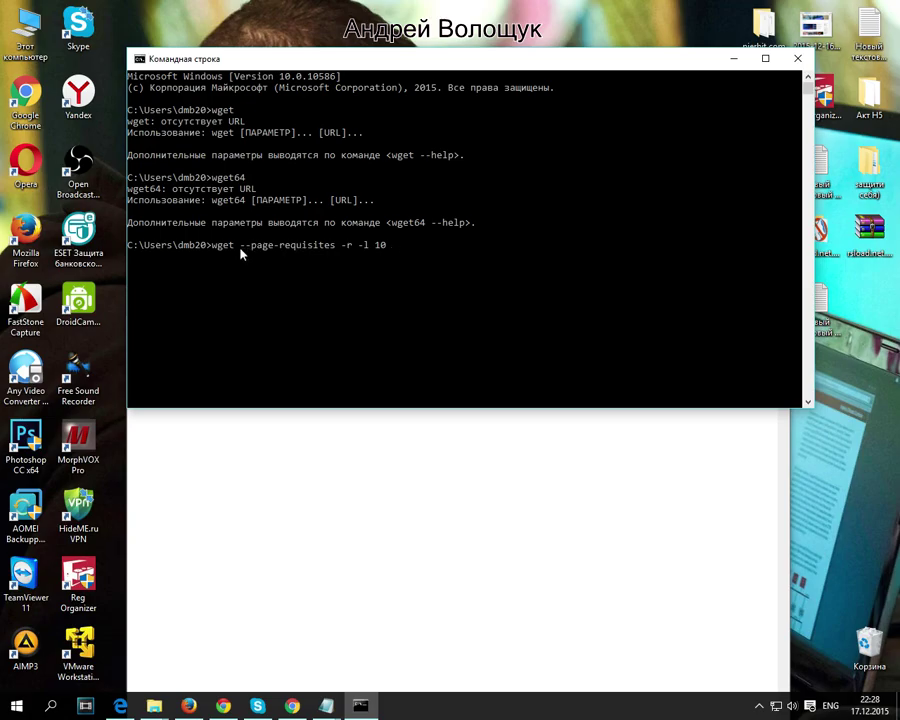
key(alt+Tab)
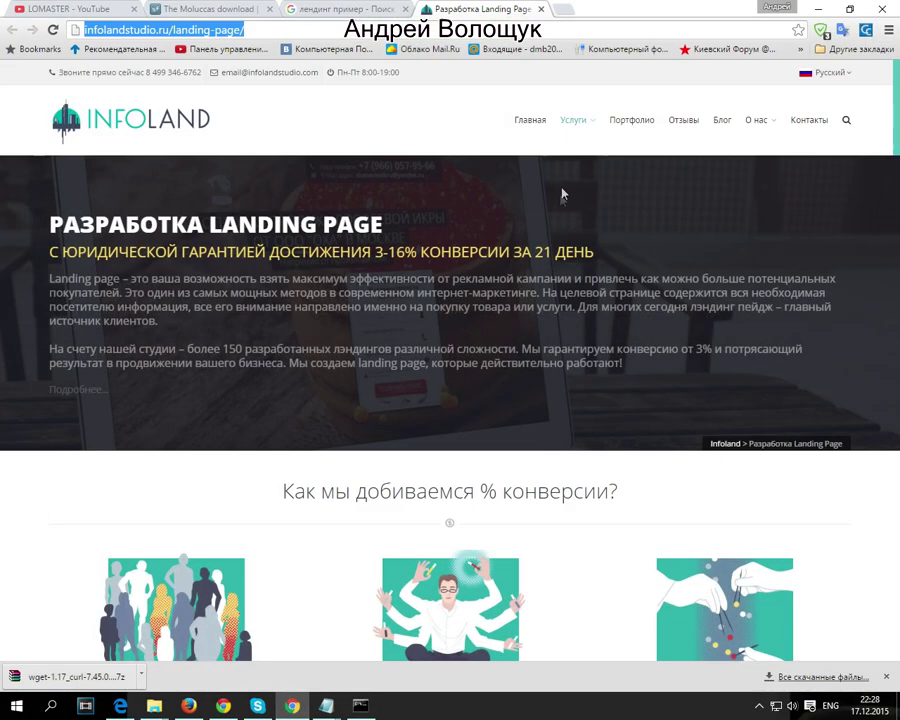
mouse_move(582, 141)
click(822, 7)
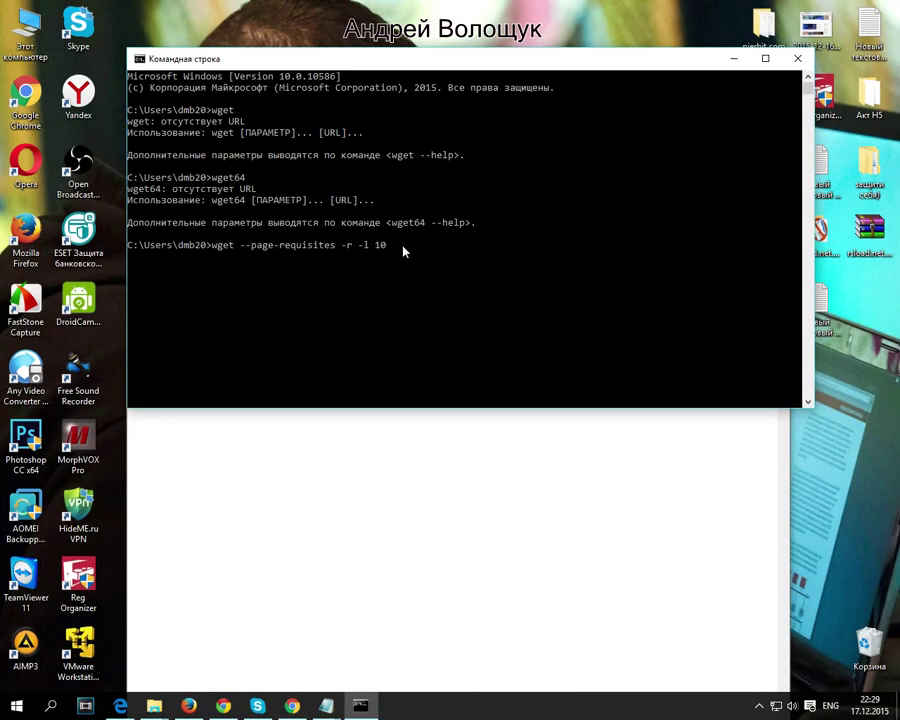
right_click(404, 251)
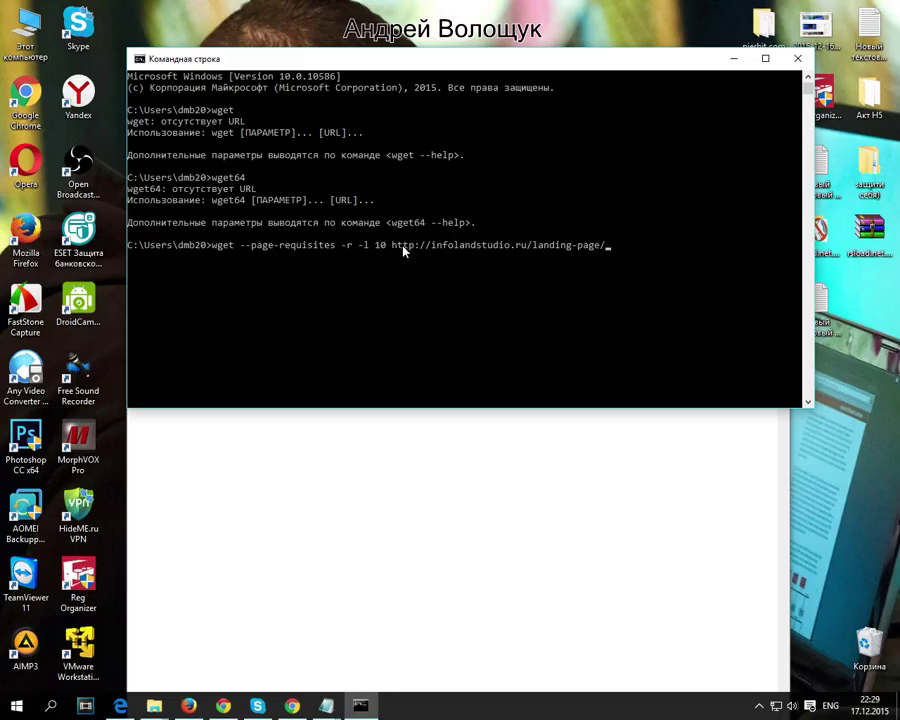
key(Return)
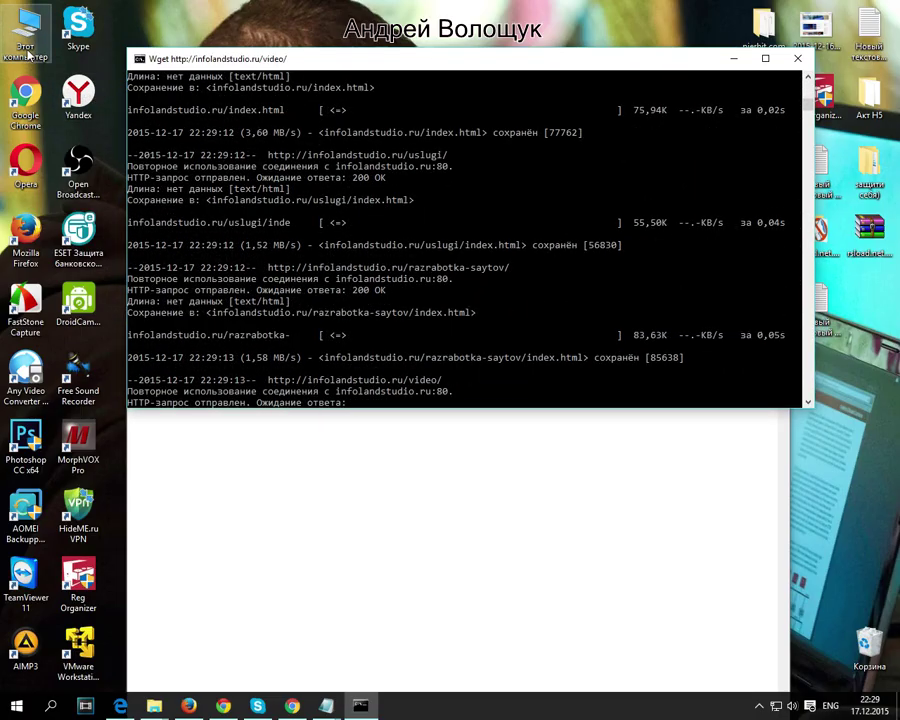
- Open the dmb20 user folder on drive C: in File Explorer to find the downloaded site
key(super+e)
double_click(345, 385)
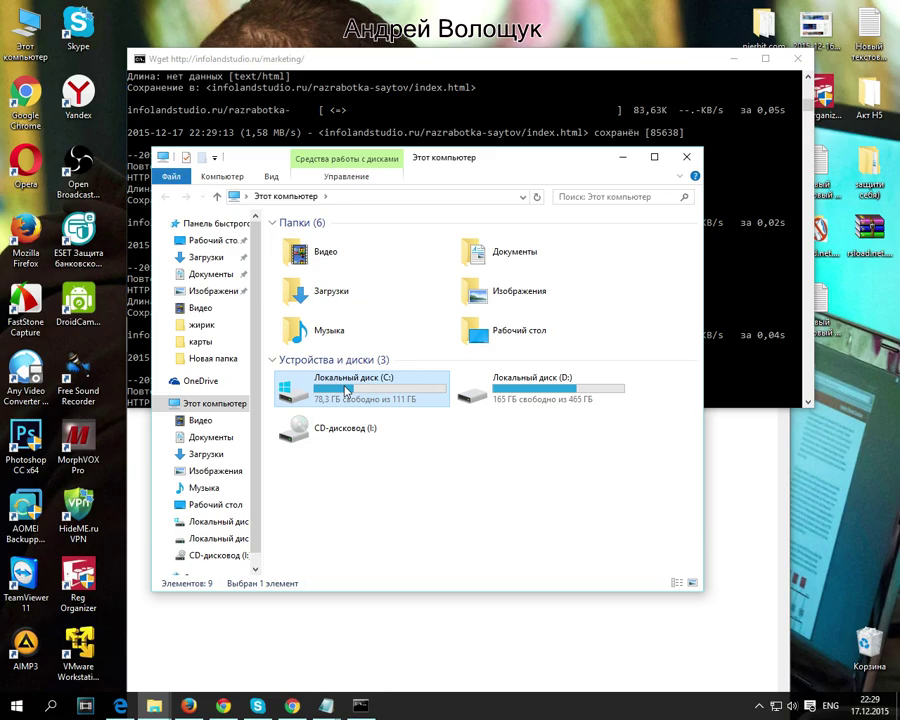
double_click(335, 331)
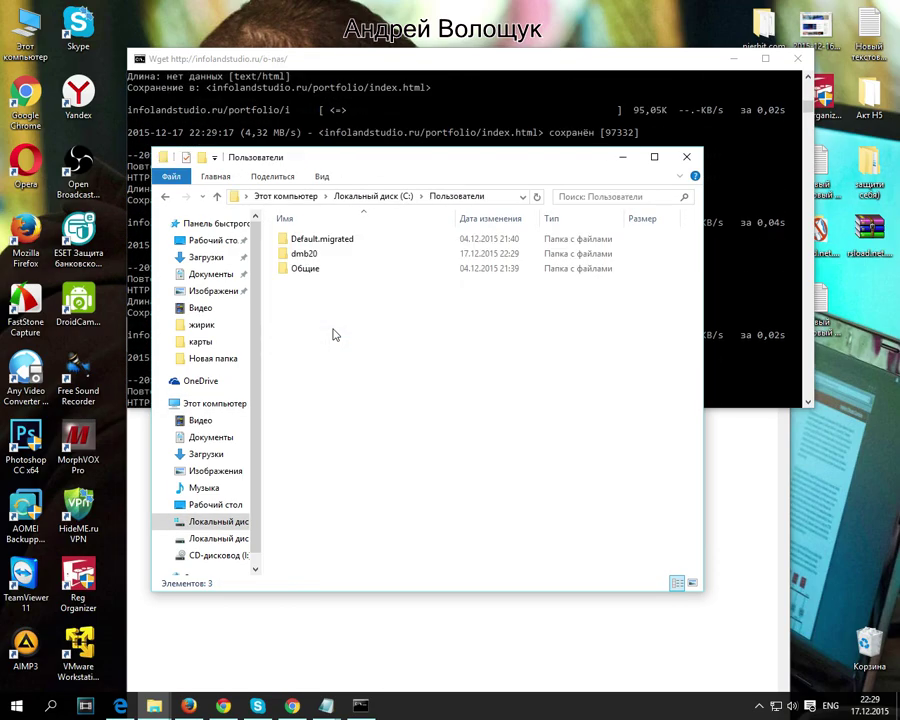
double_click(305, 255)
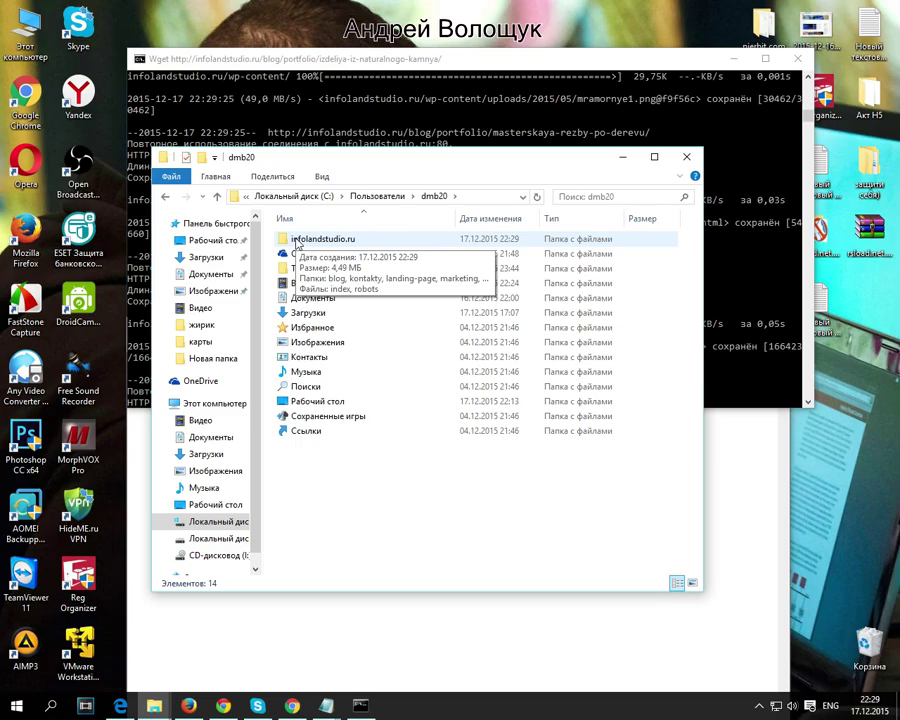
- Compare the landing page address in Chrome with the infolandstudio.ru folder and follow the download in the Command Prompt
click(291, 706)
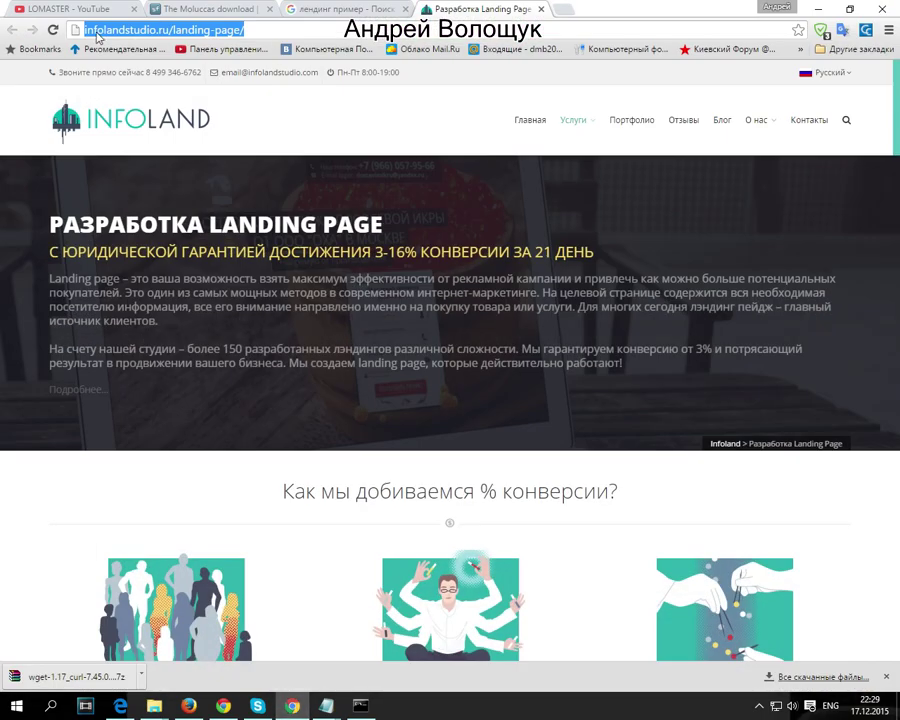
click(297, 712)
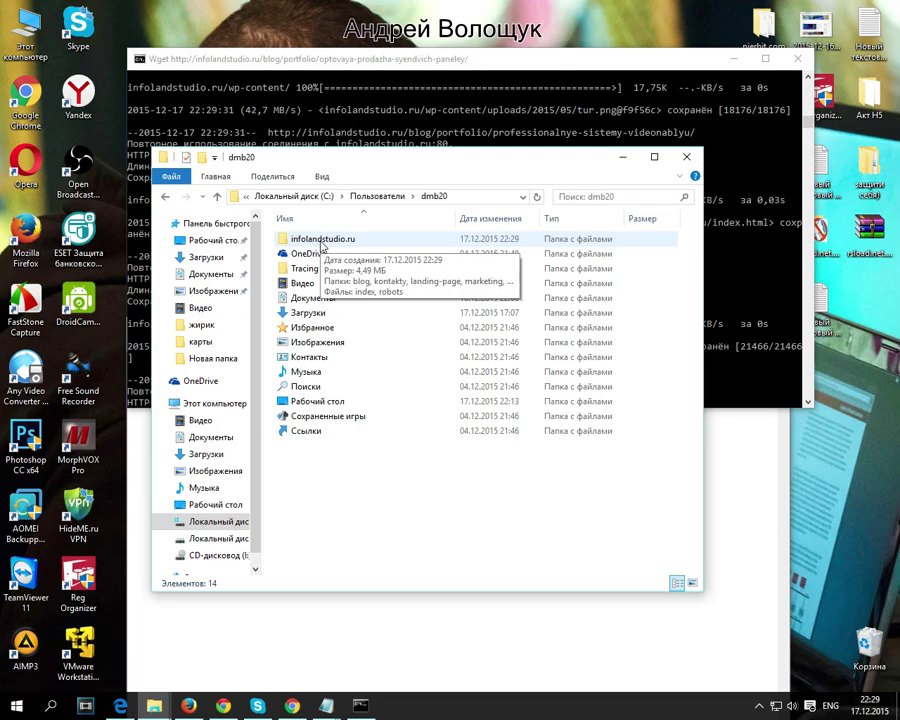
click(377, 59)
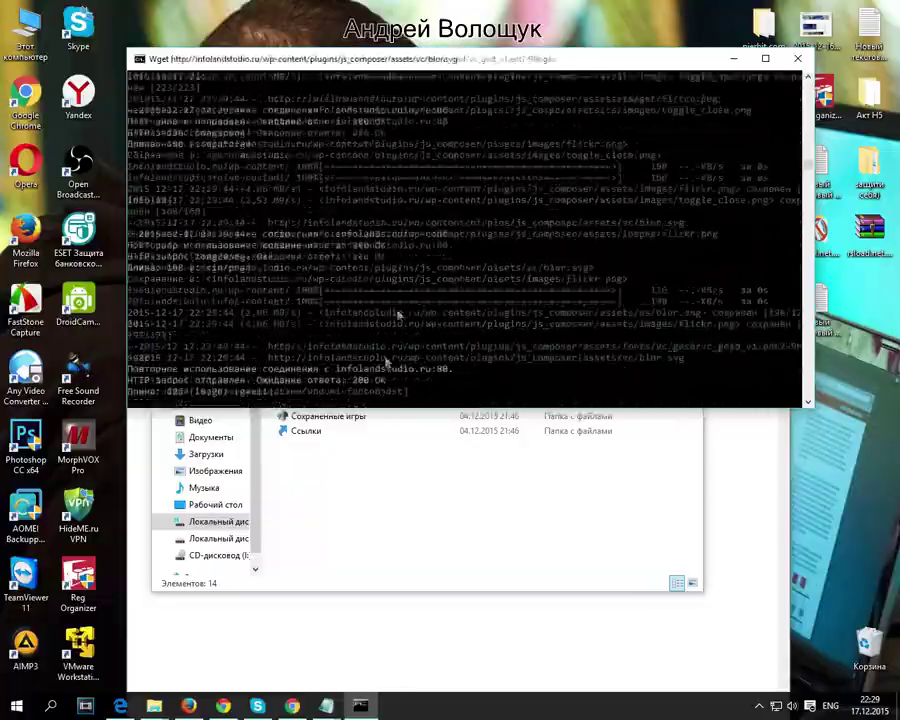
click(356, 516)
click(410, 80)
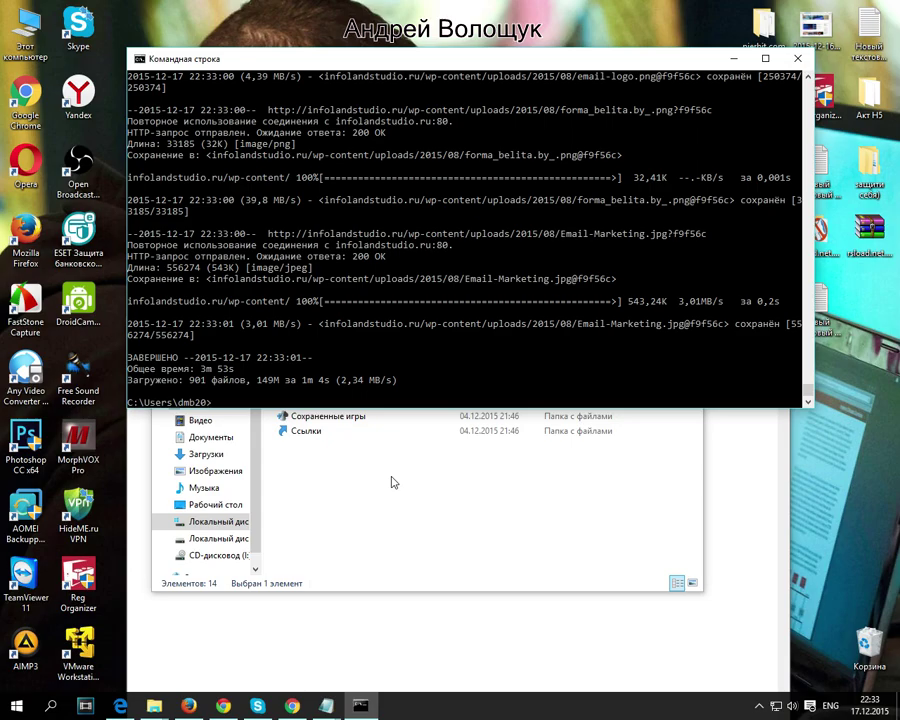
- Close the Command Prompt, open the downloaded infolandstudio.ru folder and select its index file
click(795, 62)
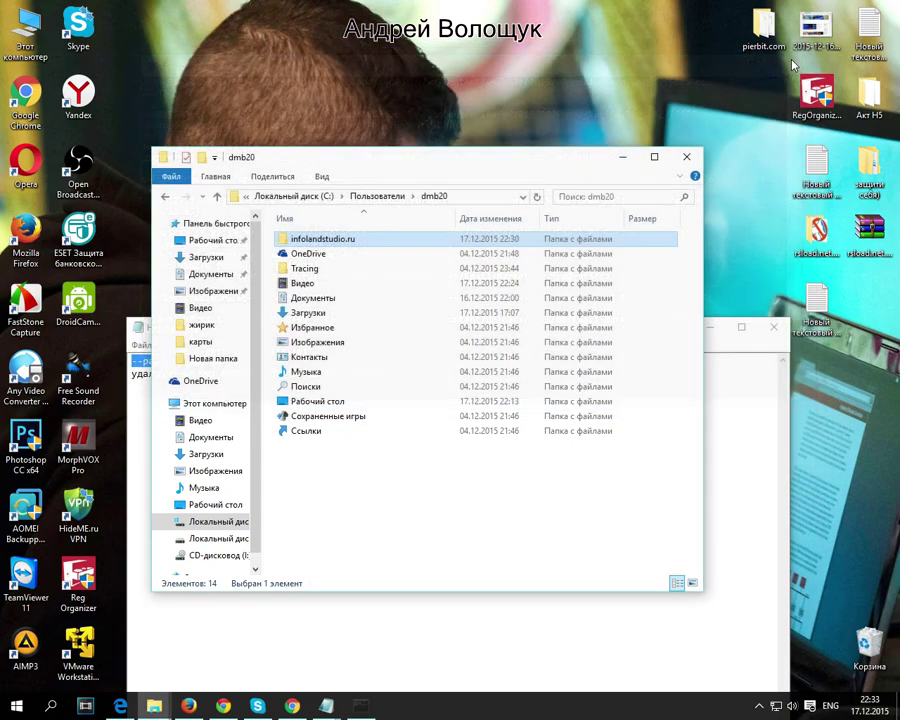
double_click(303, 241)
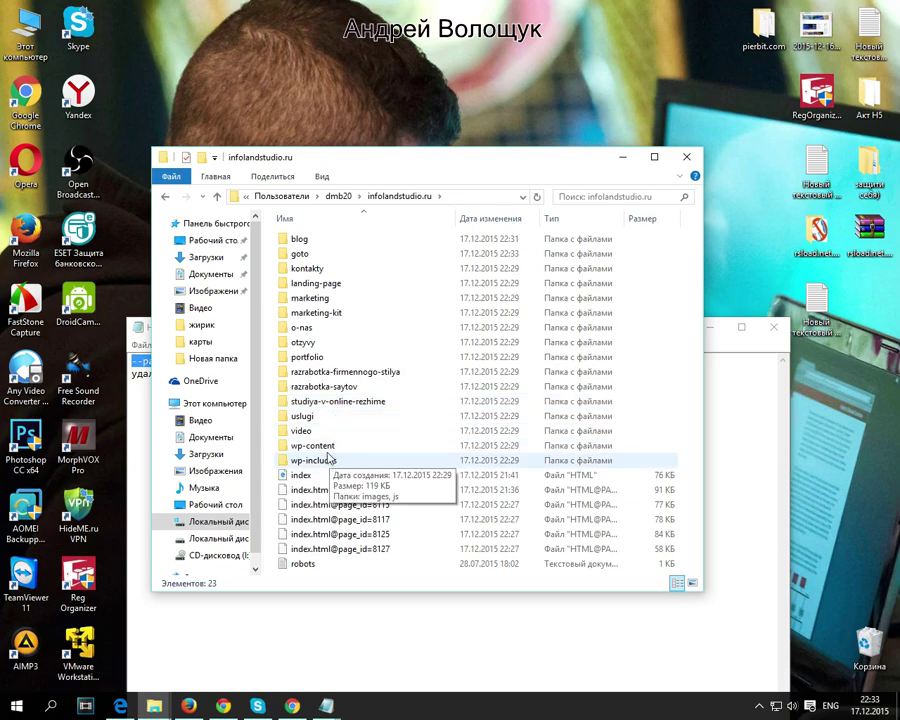
click(300, 475)
- Search the infolandstudio.ru folder for fonts and open the file location of the first fonts folder found
click(600, 196)
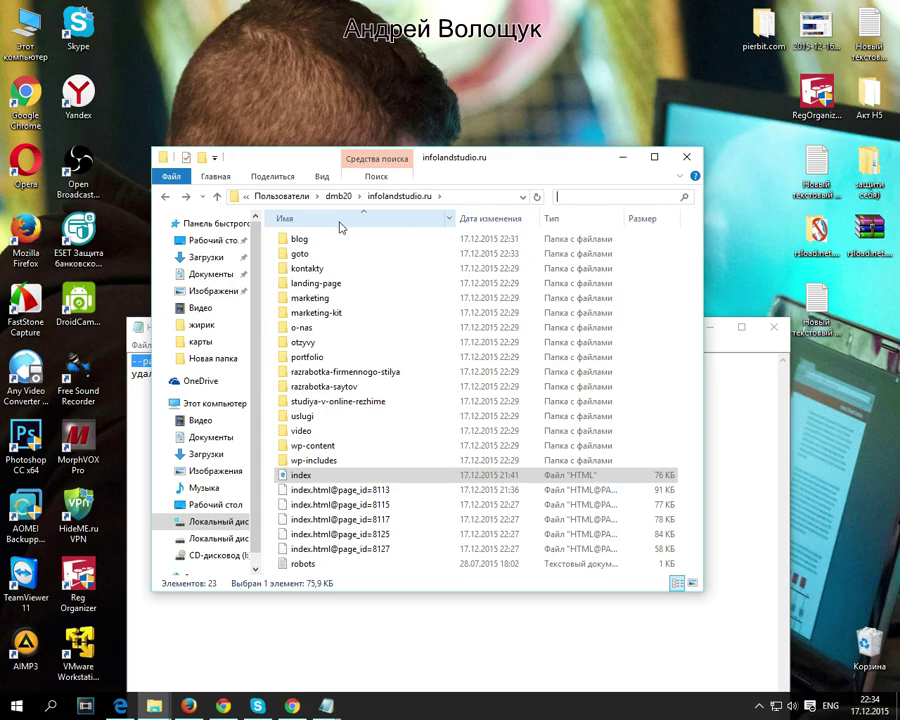
click(590, 195)
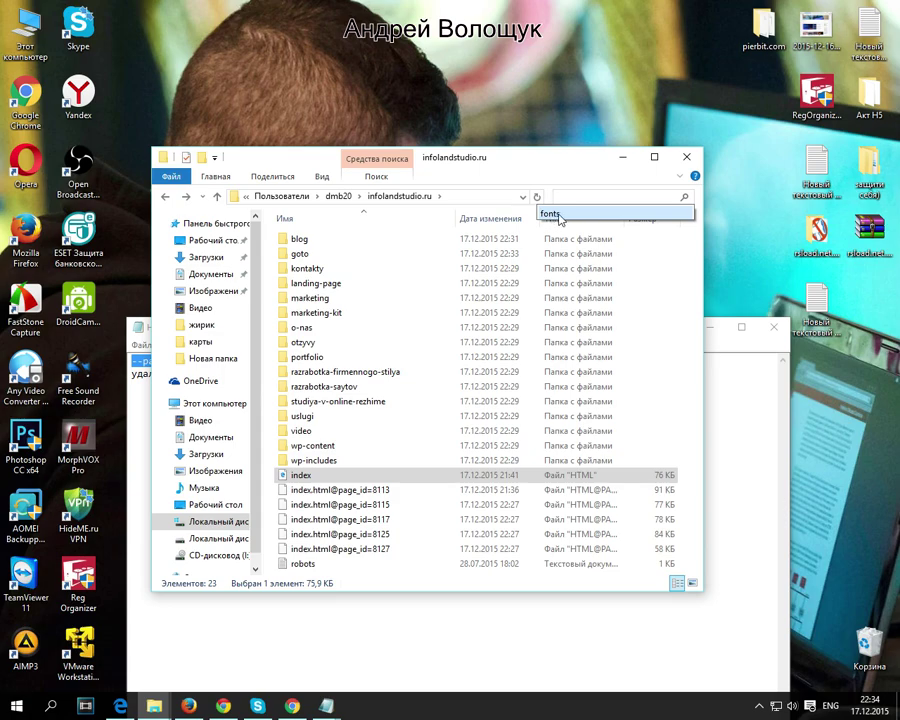
click(562, 216)
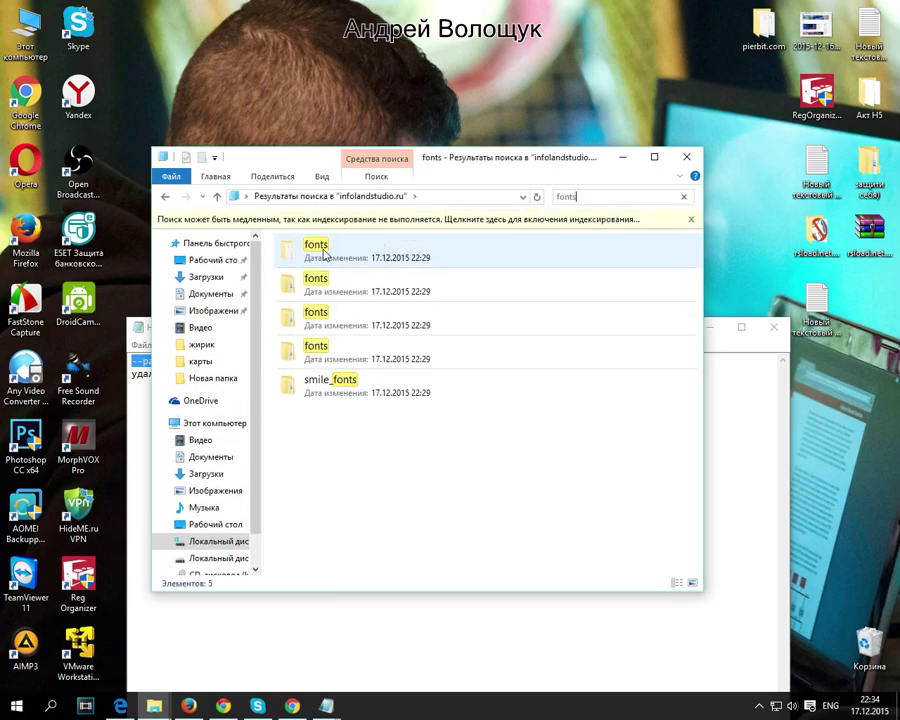
click(338, 254)
right_click(340, 256)
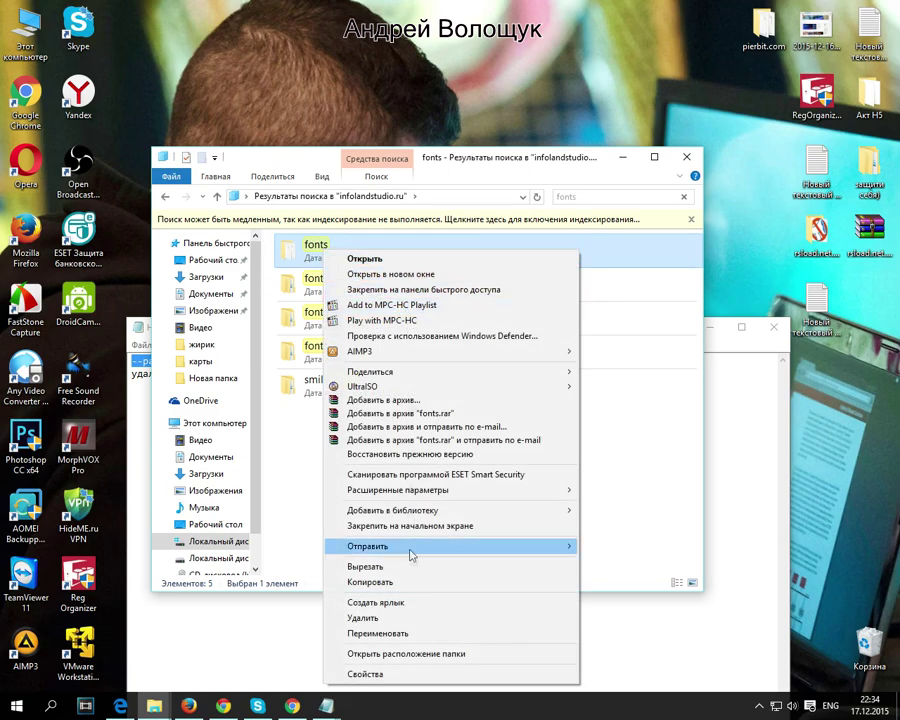
click(406, 653)
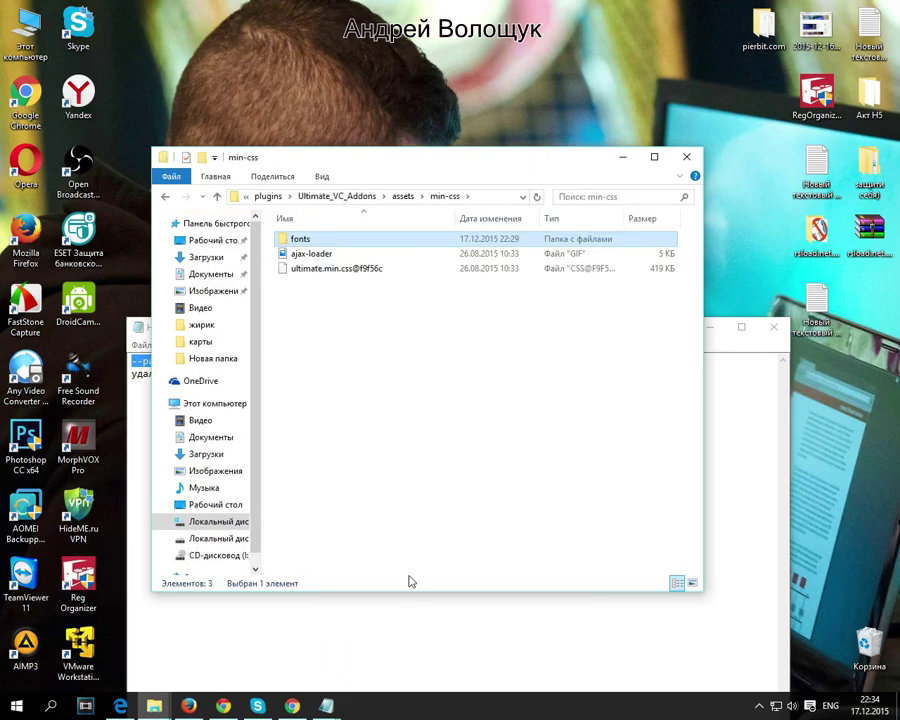
- Open the name of the stylesheet ultimate.min.css@f9f56c in the min-css folder for editing
click(359, 272)
click(355, 272)
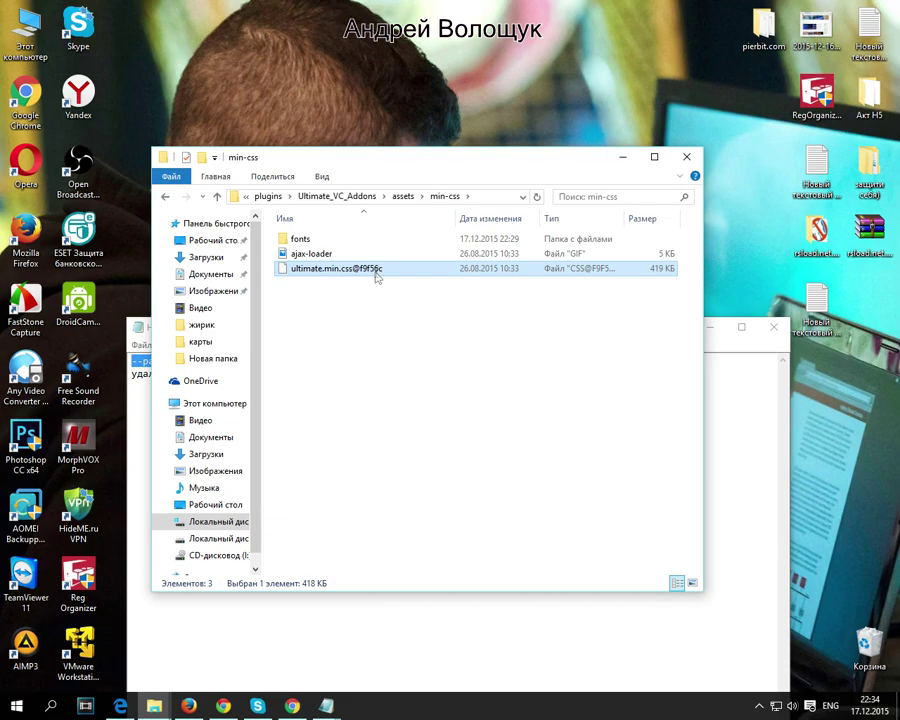
double_click(358, 269)
key(shift+Left)
- Open the fonts folder inside min-css and remove the @ from slick.eot@, accepting the name slick (2).eot
double_click(338, 239)
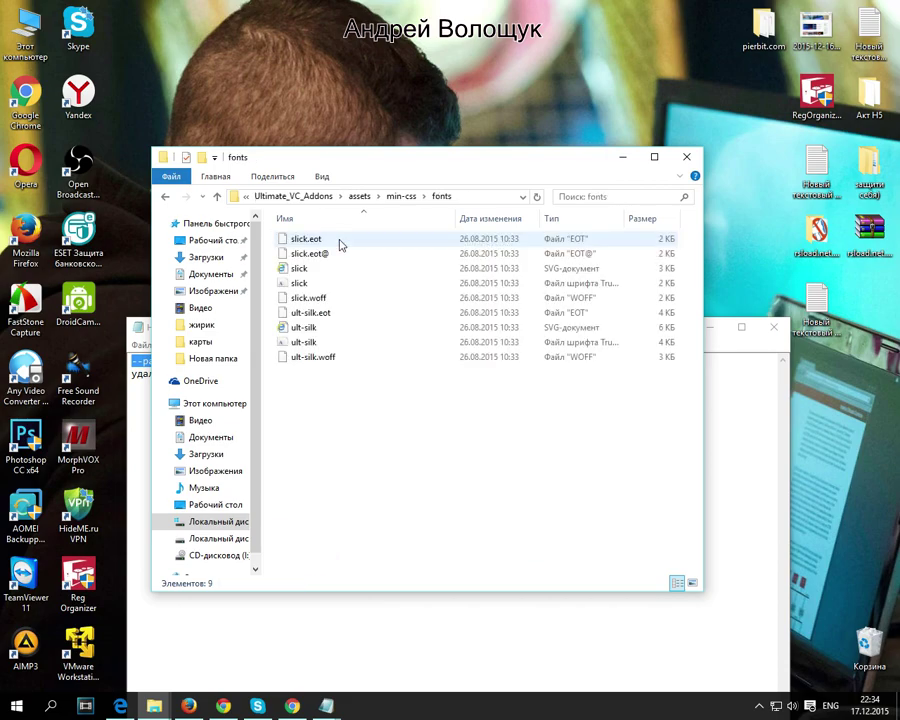
click(336, 255)
click(340, 254)
key(Return)
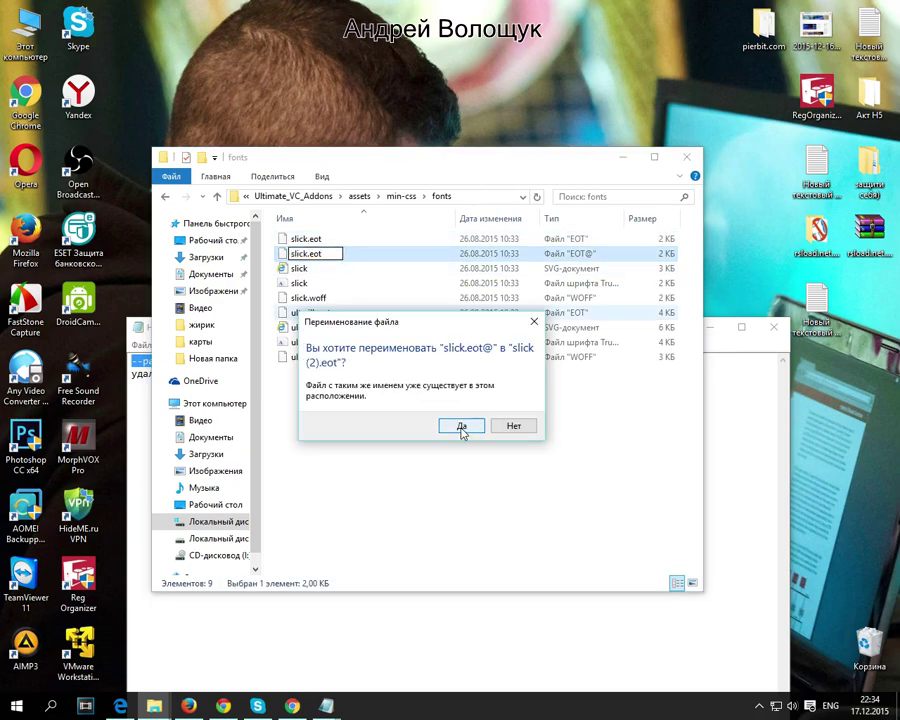
click(464, 427)
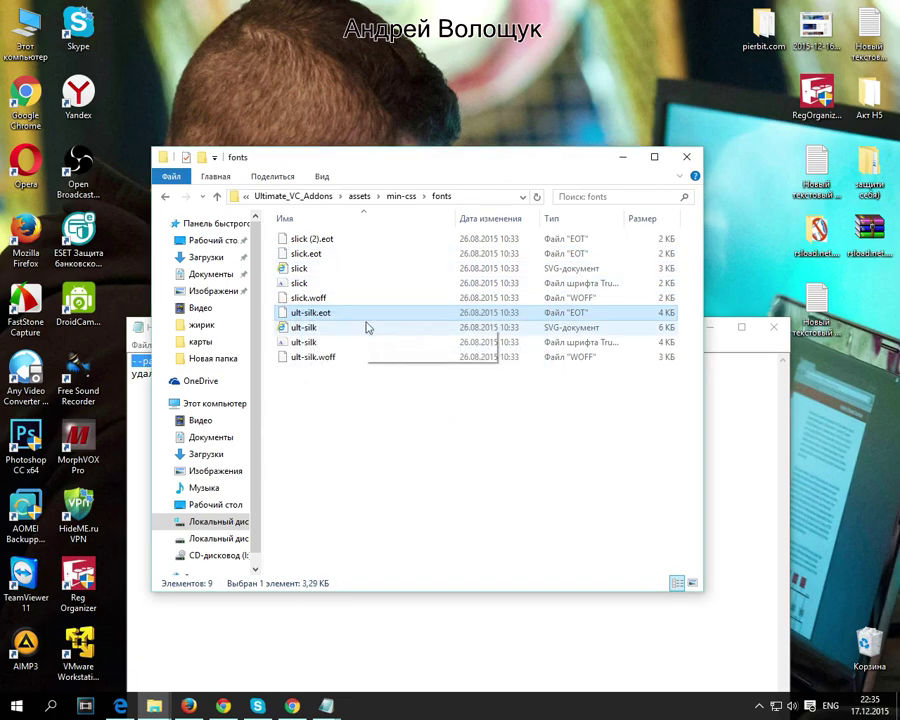
- Return to the fonts search results and open the vc_grid folder inside the second fonts folder
key(BackSpace)
key(BackSpace)
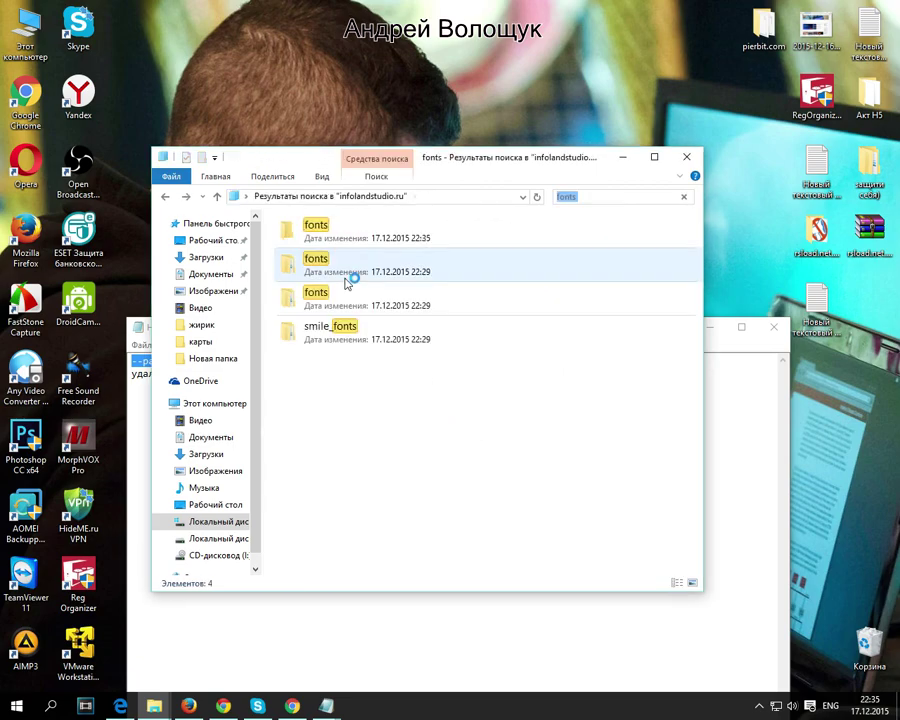
double_click(346, 284)
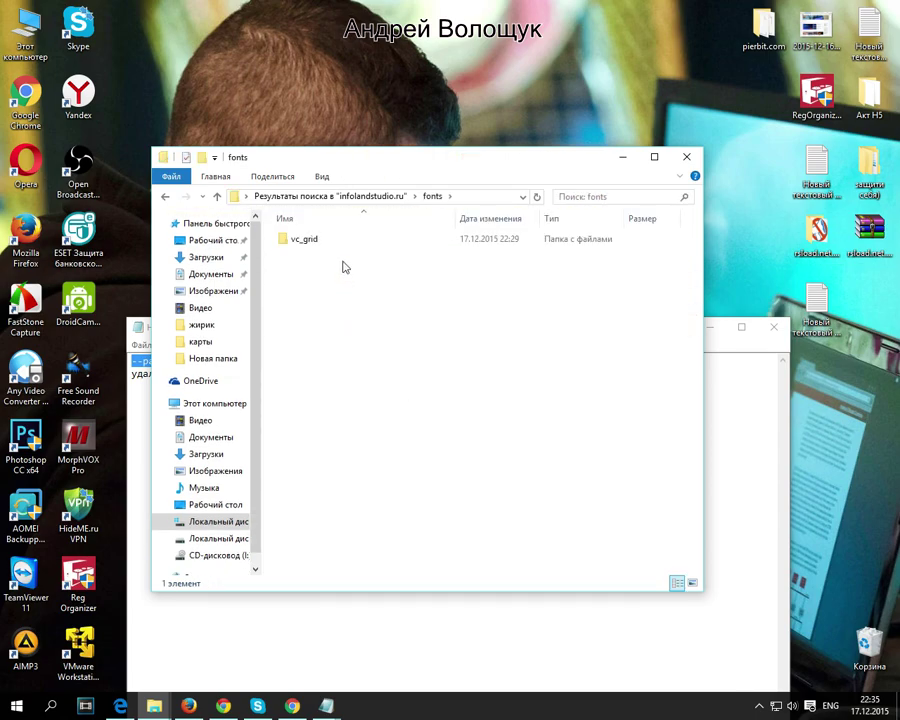
double_click(327, 243)
- Rename vc_grid_v1.eot@-9hbgac to vc_grid_v1.eot by removing the suffix after the extension
click(384, 259)
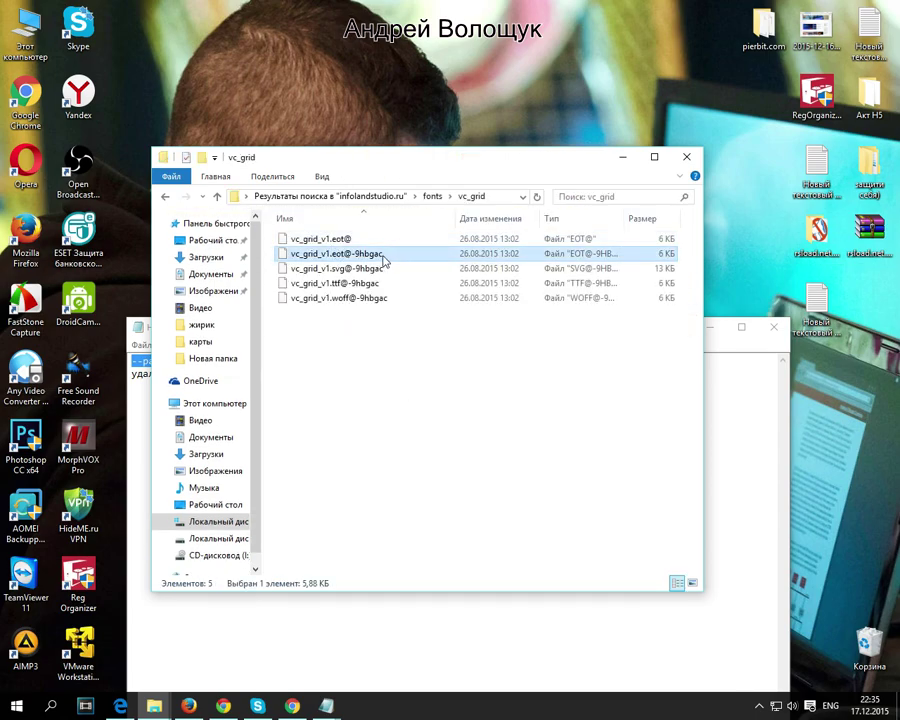
click(384, 259)
drag(384, 254, 374, 255)
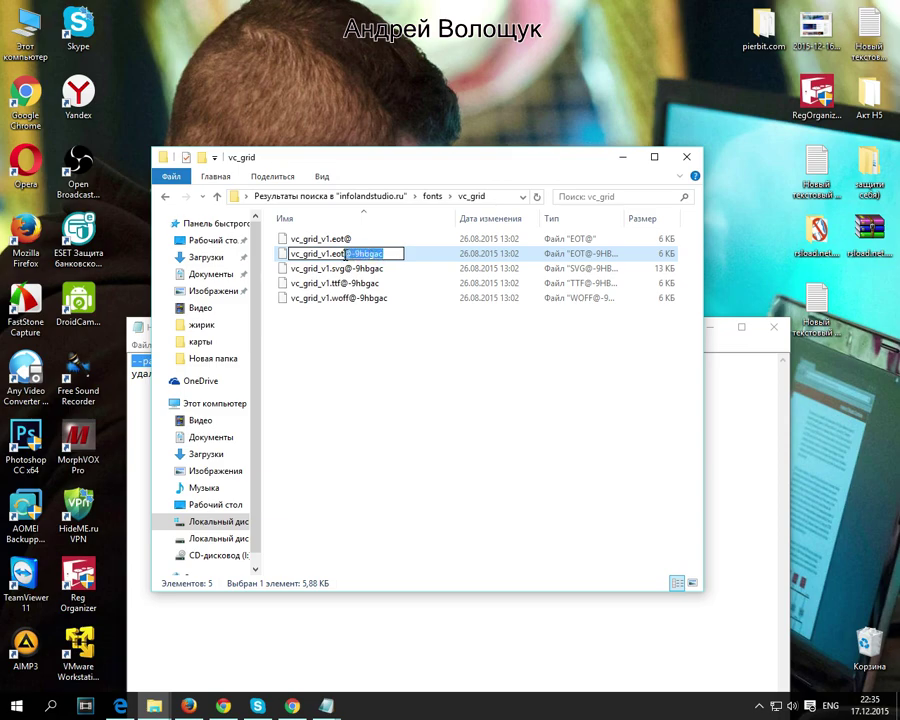
key(Return)
click(390, 259)
drag(384, 254, 379, 254)
key(Delete)
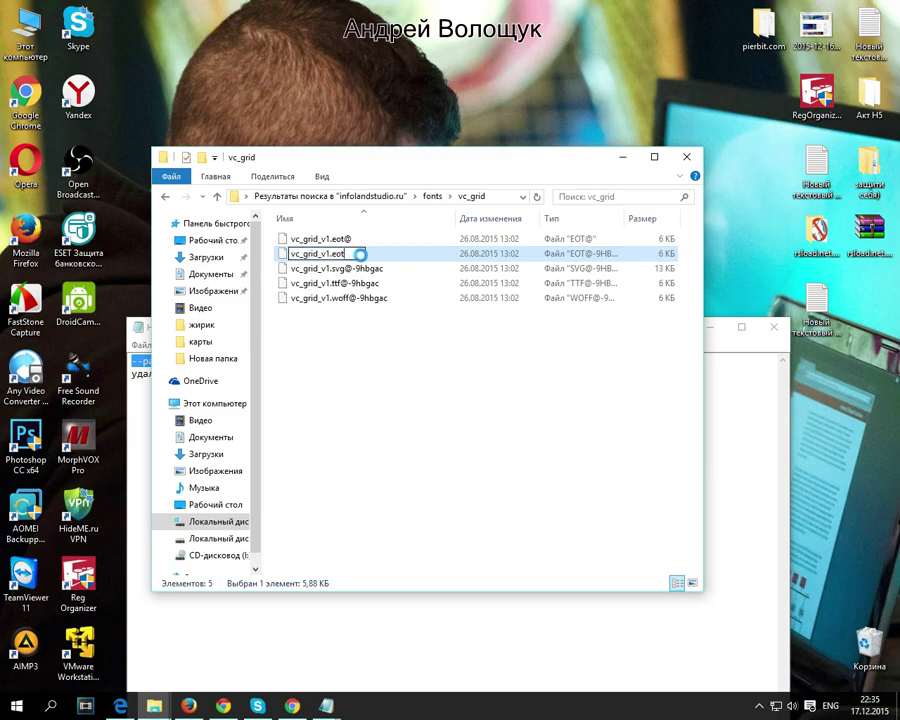
key(Return)
- Remove the @ from the file name vc_grid_v1.eot@, accepting the name vc_grid_v1 (2).eot
click(350, 256)
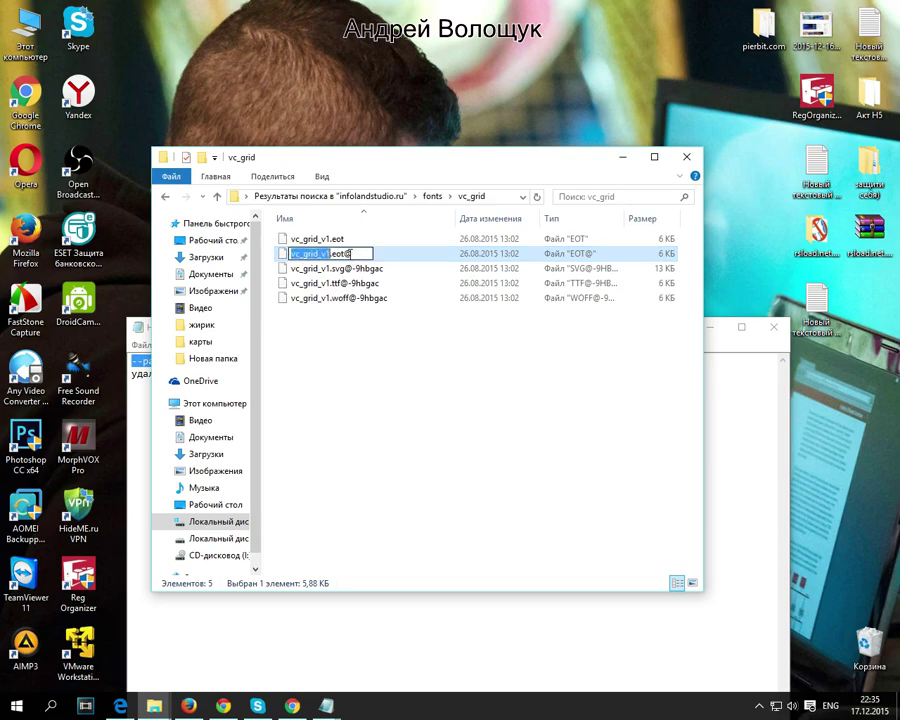
drag(355, 254, 346, 254)
key(Delete)
key(Return)
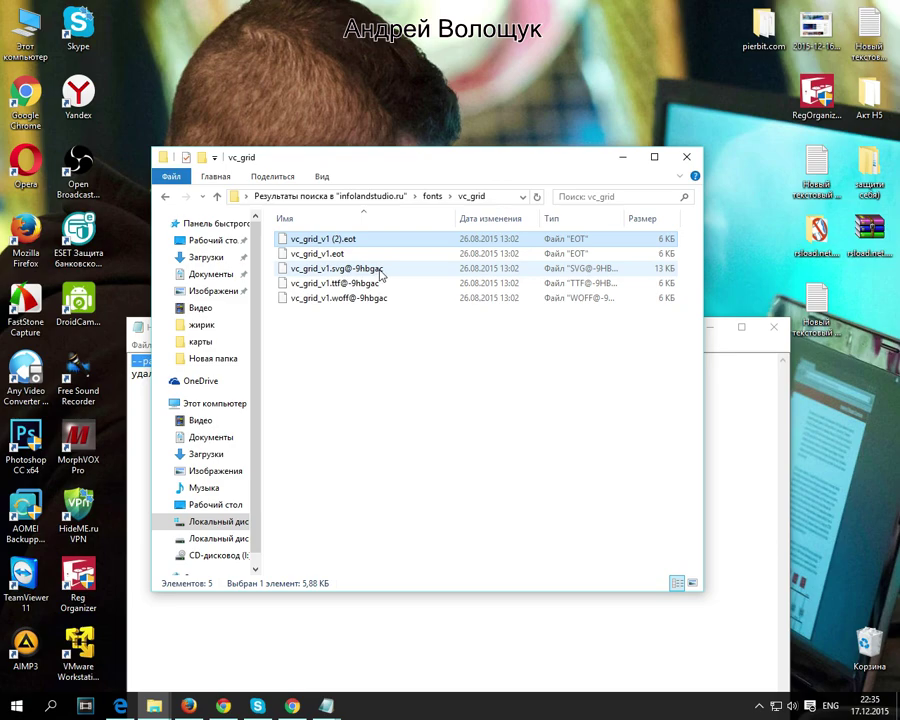
- Rename vc_grid_v1.svg@-9hbgac to vc_grid_v1.svg
click(385, 269)
click(385, 269)
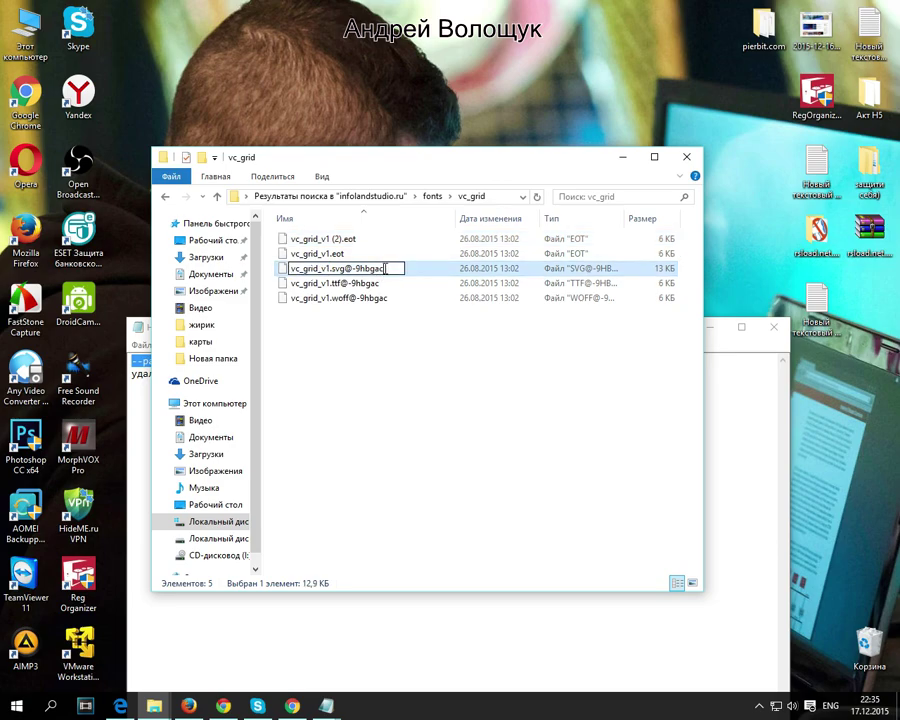
key(Delete)
key(Return)
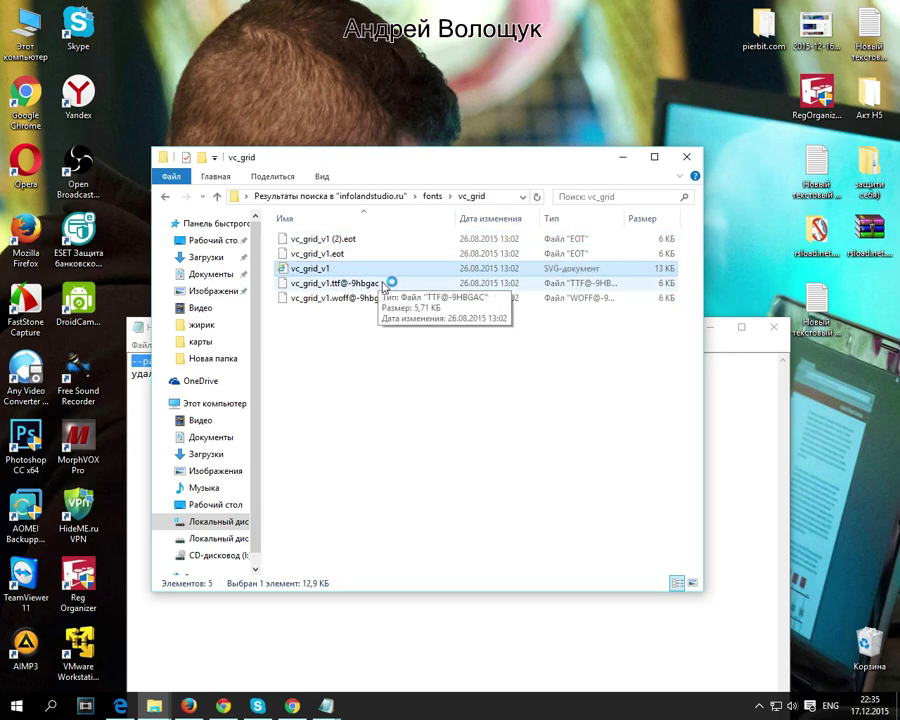
- Rename vc_grid_v1.ttf@-9hbgac to vc_grid_v1.ttf
click(380, 287)
click(380, 287)
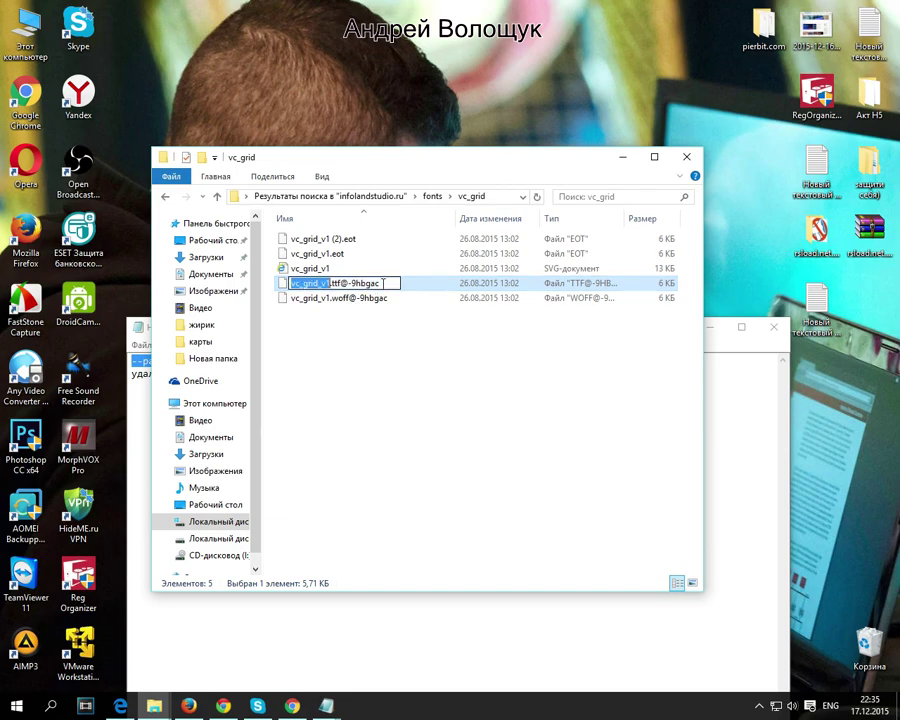
drag(382, 284, 351, 284)
key(Delete)
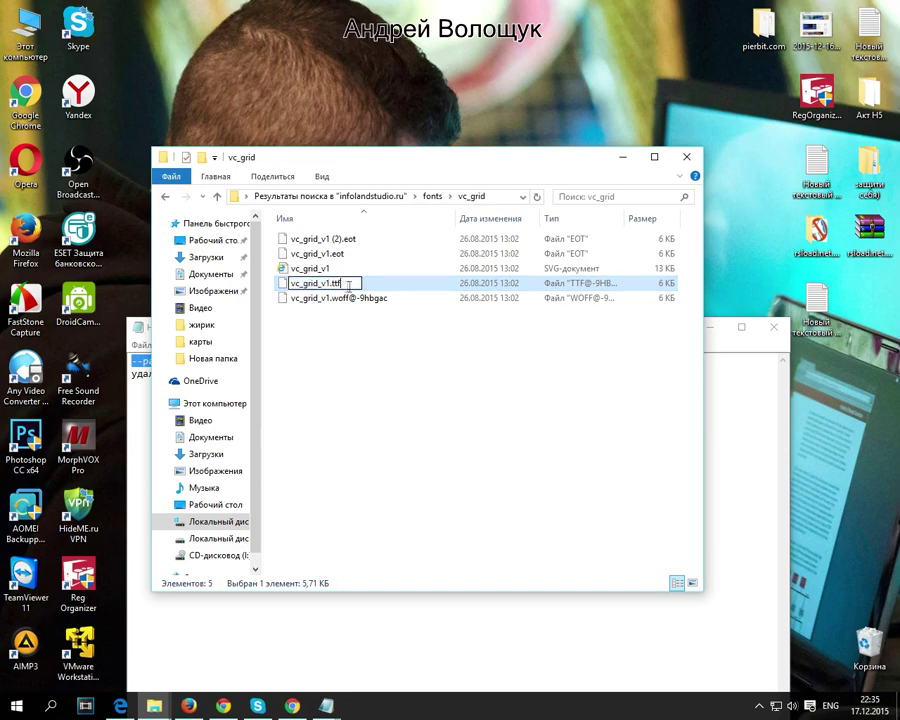
key(Return)
- Rename vc_grid_v1.woff@-9hbgac to vc_grid_v1.woff
click(380, 298)
click(380, 300)
drag(392, 298, 355, 300)
key(Delete)
key(Return)
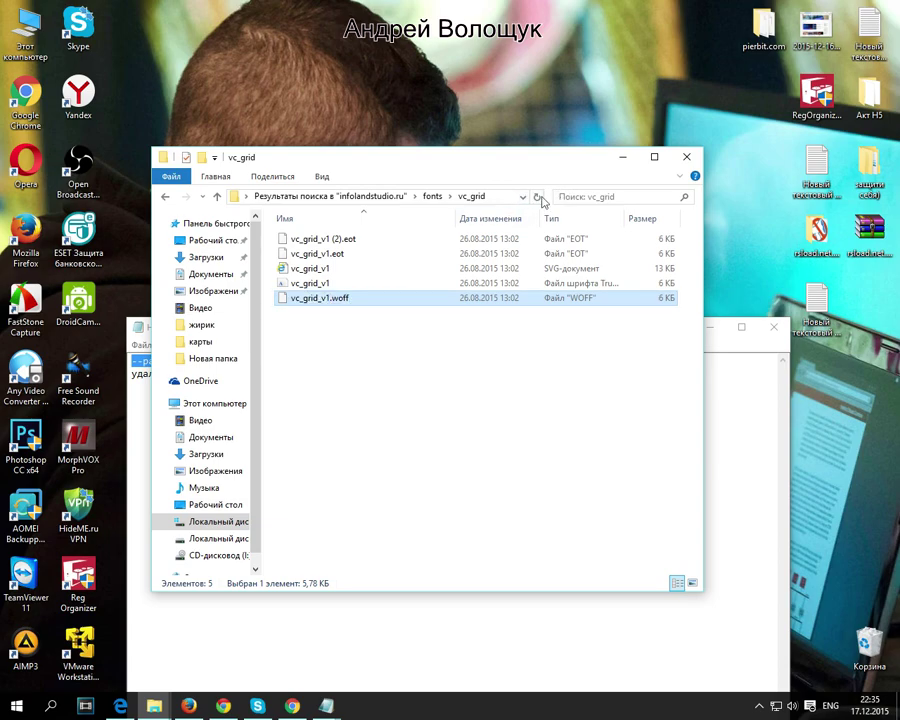
- Go back to the fonts search results and open the icomoon folder inside the third fonts folder
click(166, 197)
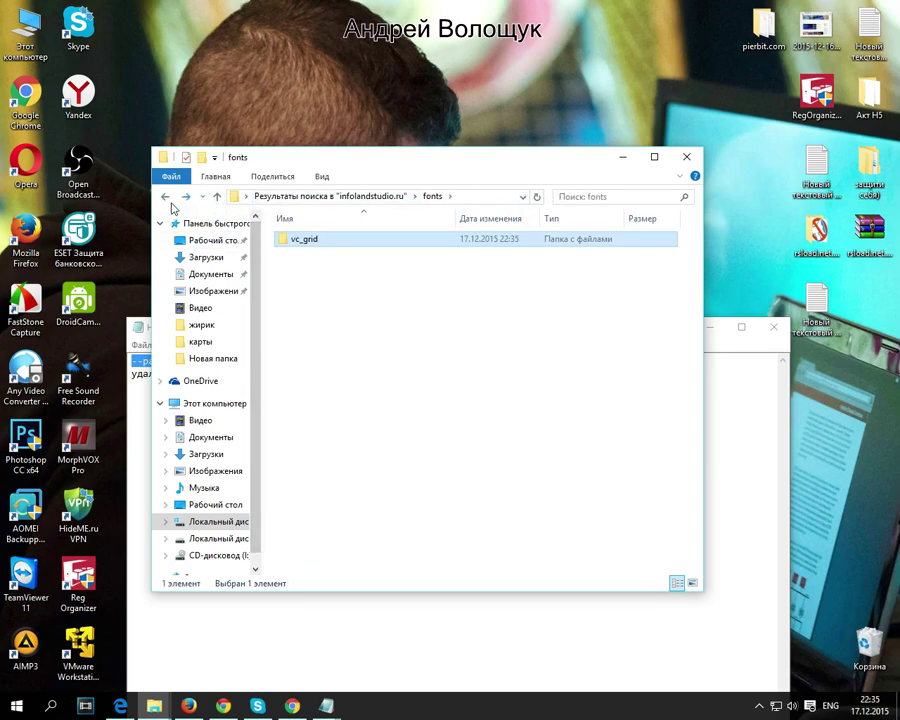
click(166, 197)
click(336, 290)
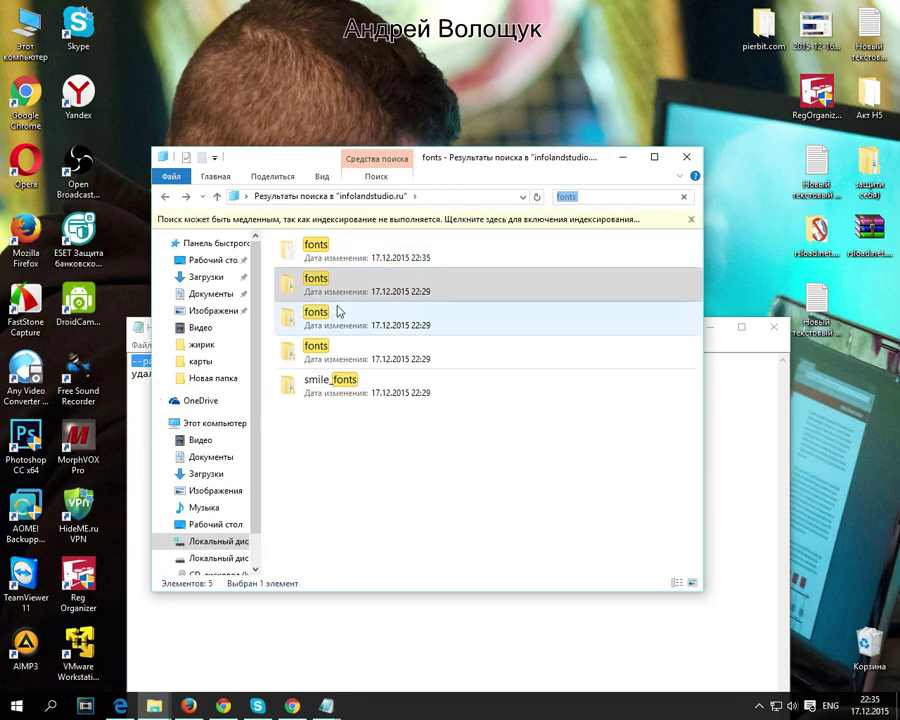
double_click(336, 320)
double_click(318, 254)
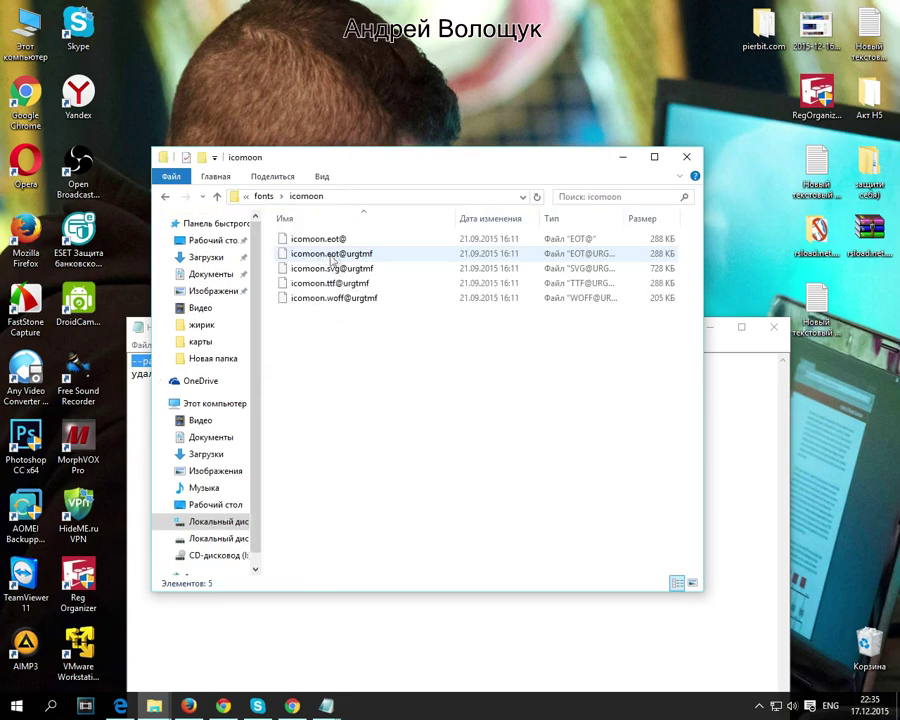
- Rename icomoon.eot@urgtmf to icomoon.eot
click(366, 256)
click(370, 254)
key(End)
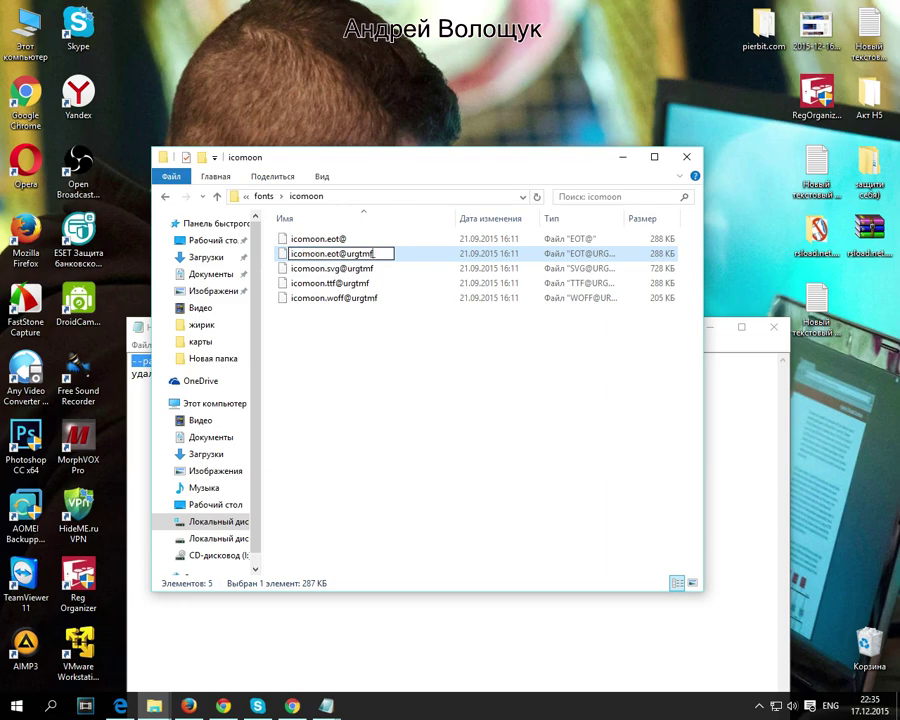
key(Delete)
key(Return)
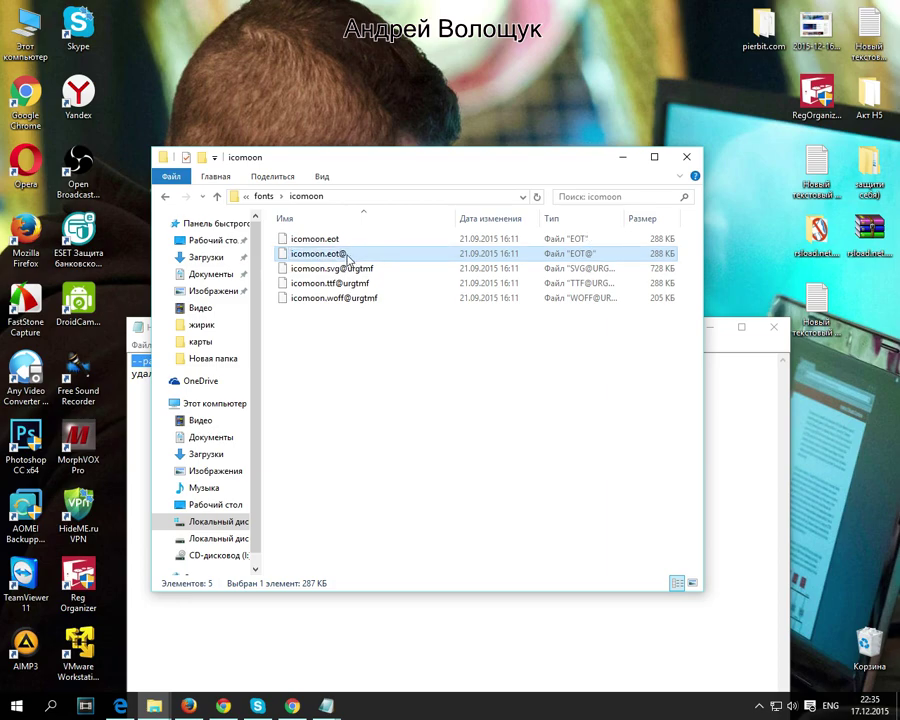
- Rename icomoon.eot@ to icomoon (2).eot
click(340, 254)
key(End)
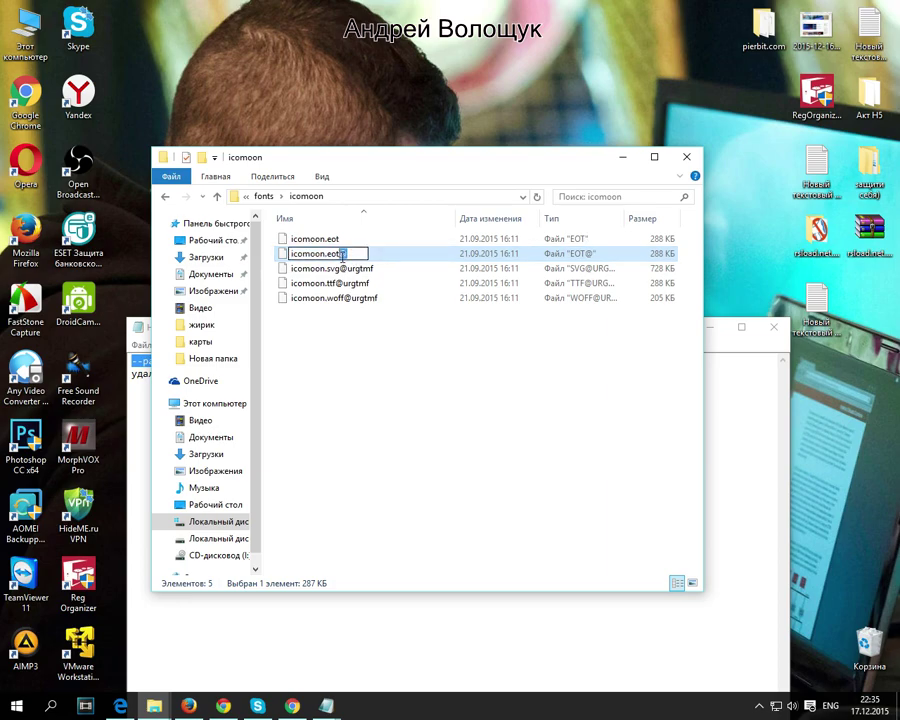
click(366, 268)
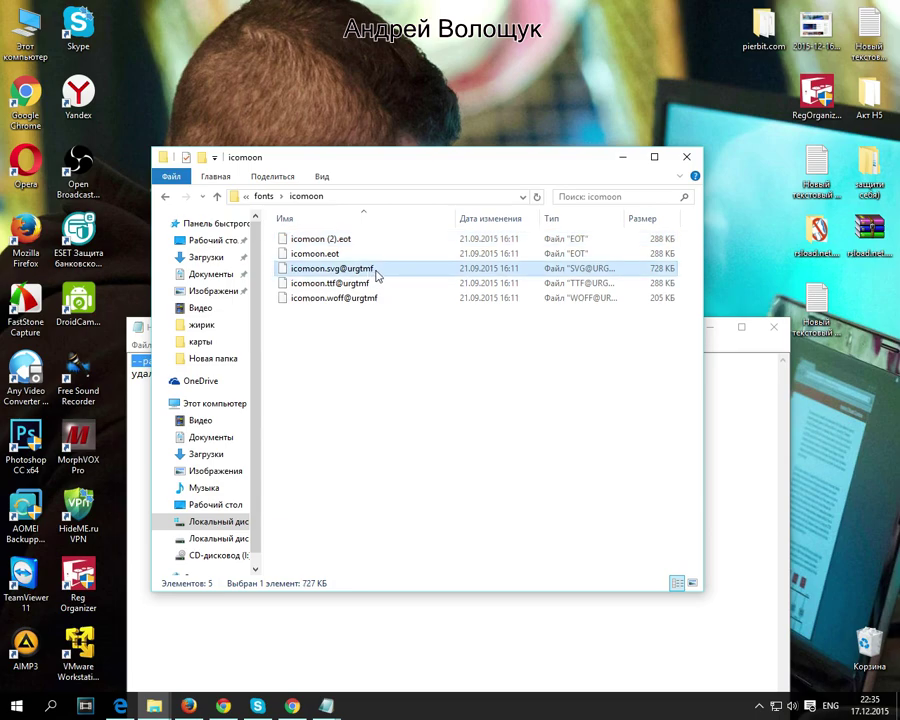
- Rename icomoon.svg@urgtmf to icomoon.svg
click(376, 270)
key(End)
key(shift+Left)
key(shift+Left)
key(shift+Left)
key(shift+Left)
key(shift+Left)
key(shift+Left)
key(shift+Left)
key(Delete)
key(Return)
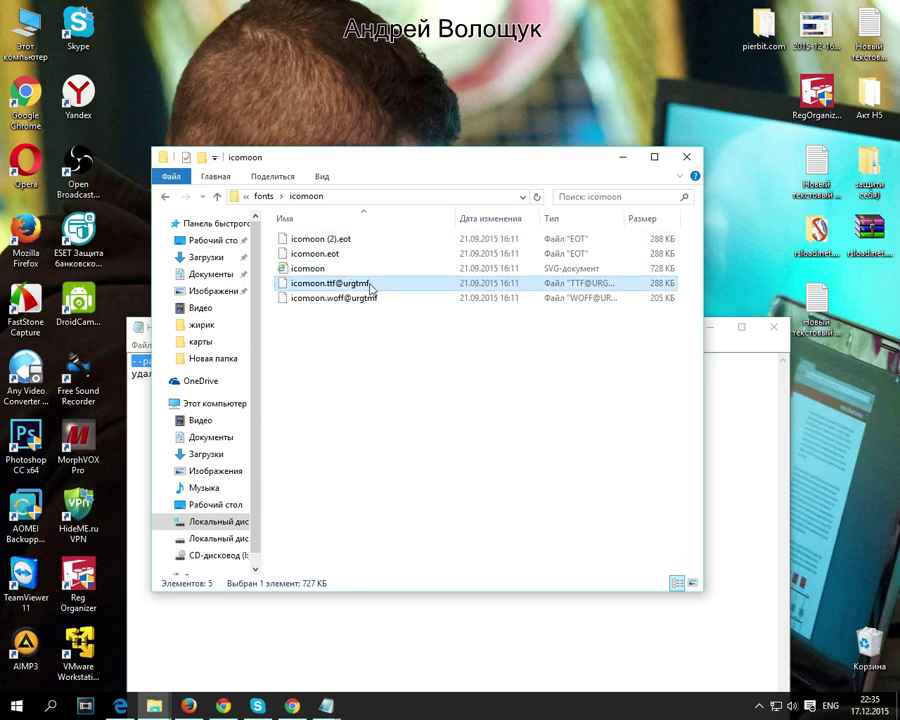
- Rename icomoon.ttf@urgtmf to icomoon.ttf
click(370, 284)
key(End)
key(shift+Left)
key(shift+Left)
key(Delete)
- Rename icomoon.woff@urgtmf to icomoon.woff
click(382, 299)
click(382, 299)
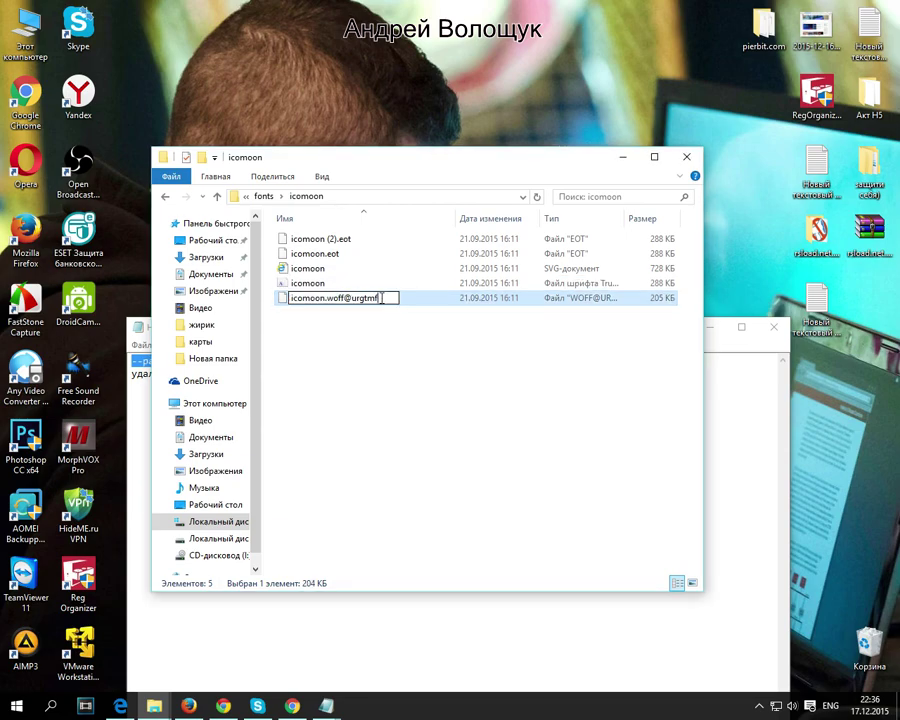
key(Delete)
click(362, 332)
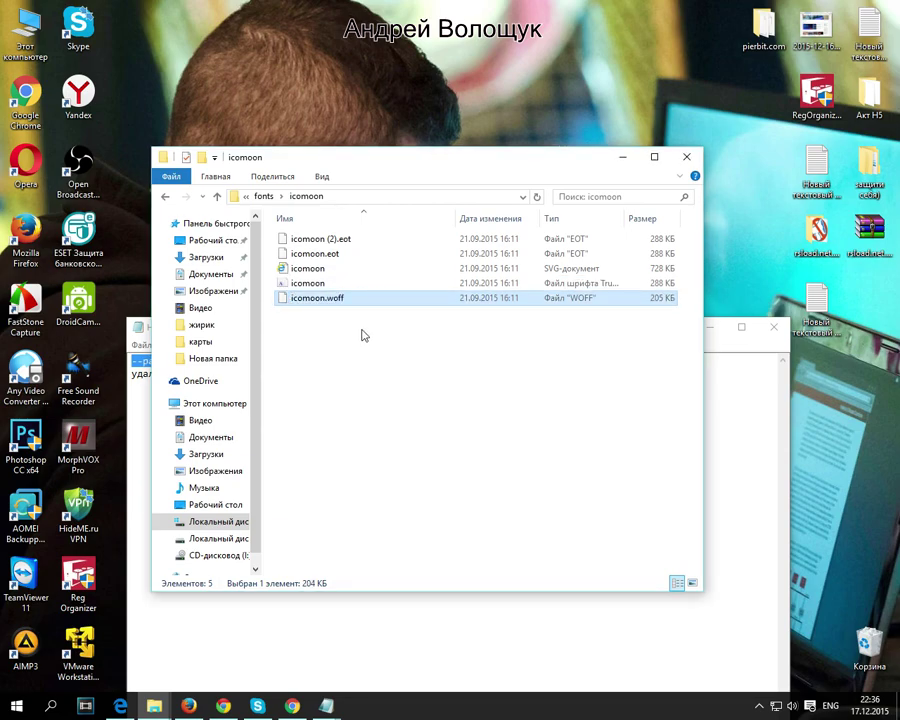
- Go up to the fonts folder, open font-awesome and remove the trailing @ from fontawesome-webfont.eot@
key(alt+Up)
double_click(335, 240)
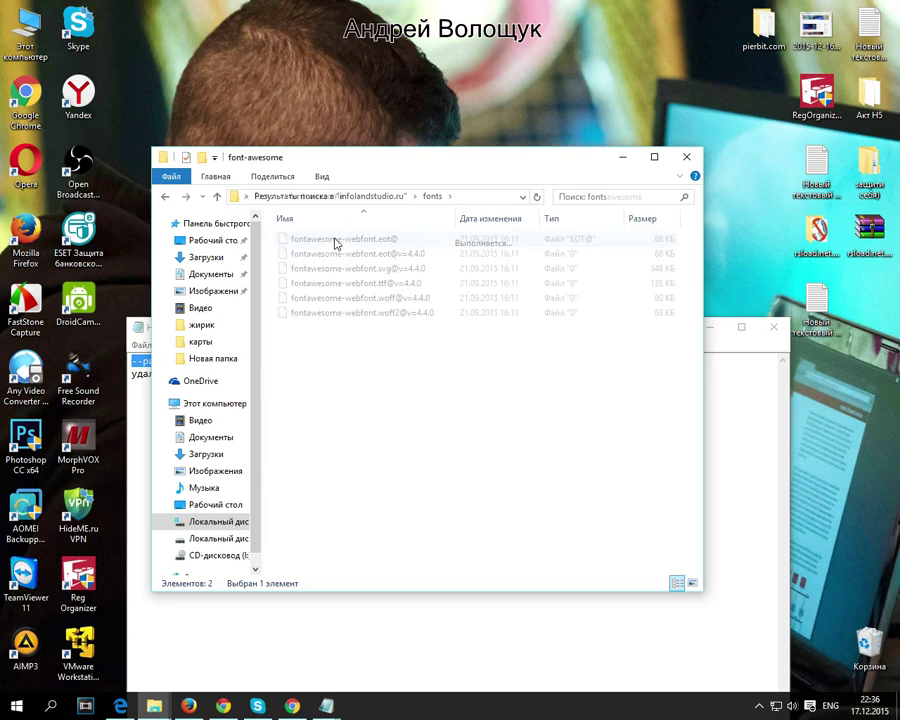
click(405, 242)
click(410, 244)
key(End)
key(BackSpace)
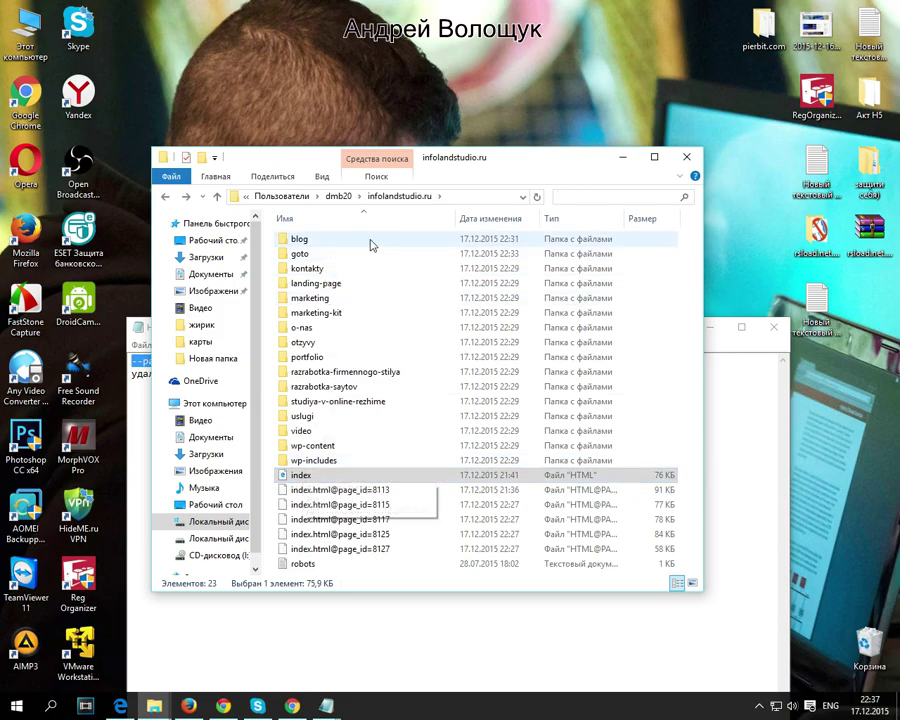
- Open the downloaded index page from the infolandstudio.ru folder in Edge and look through it
click(301, 476)
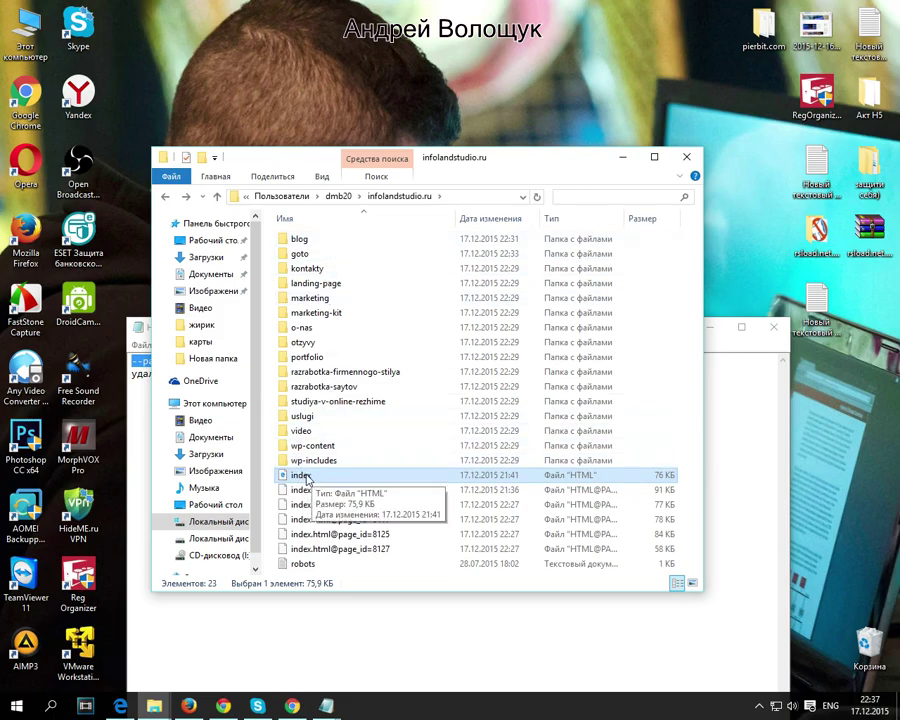
double_click(303, 476)
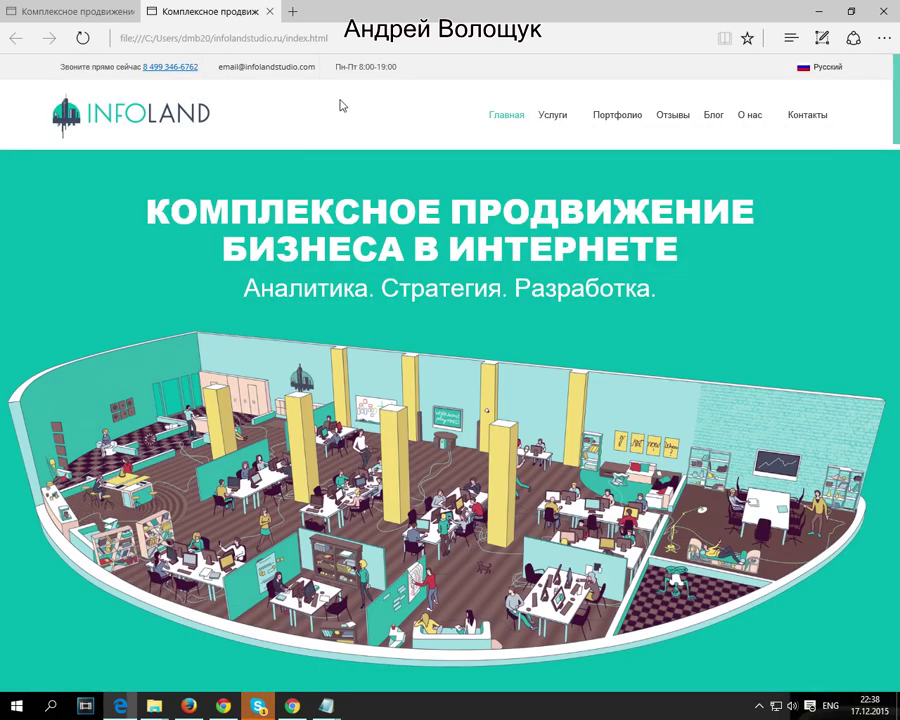
scroll(416, 288, down, 8)
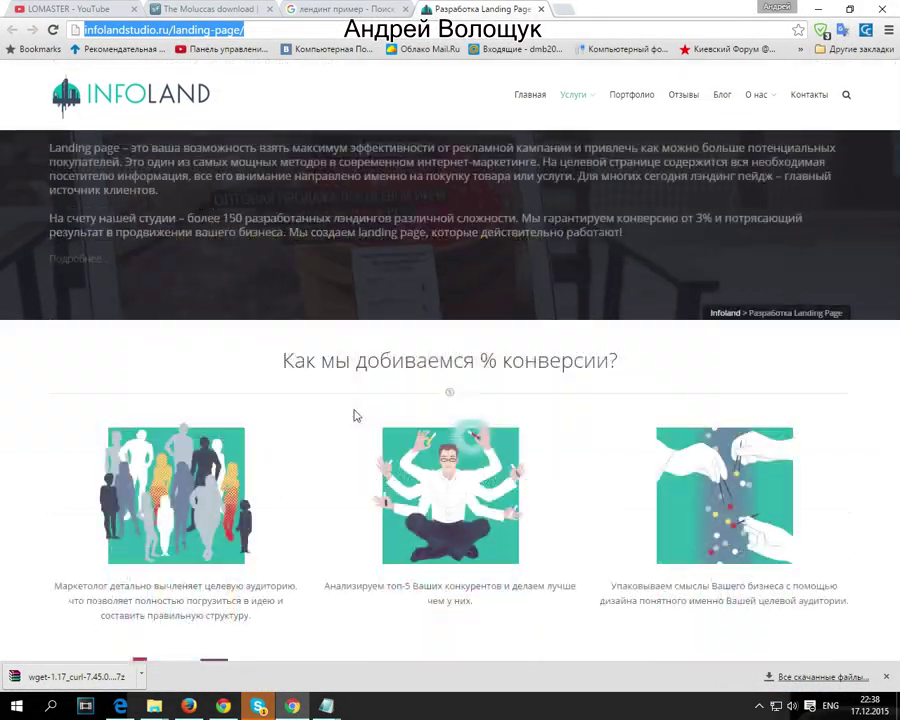
- Look through the original infolandstudio.ru landing page in Chrome, and return to the local copy in Edge to compare
scroll(395, 400, down, 8)
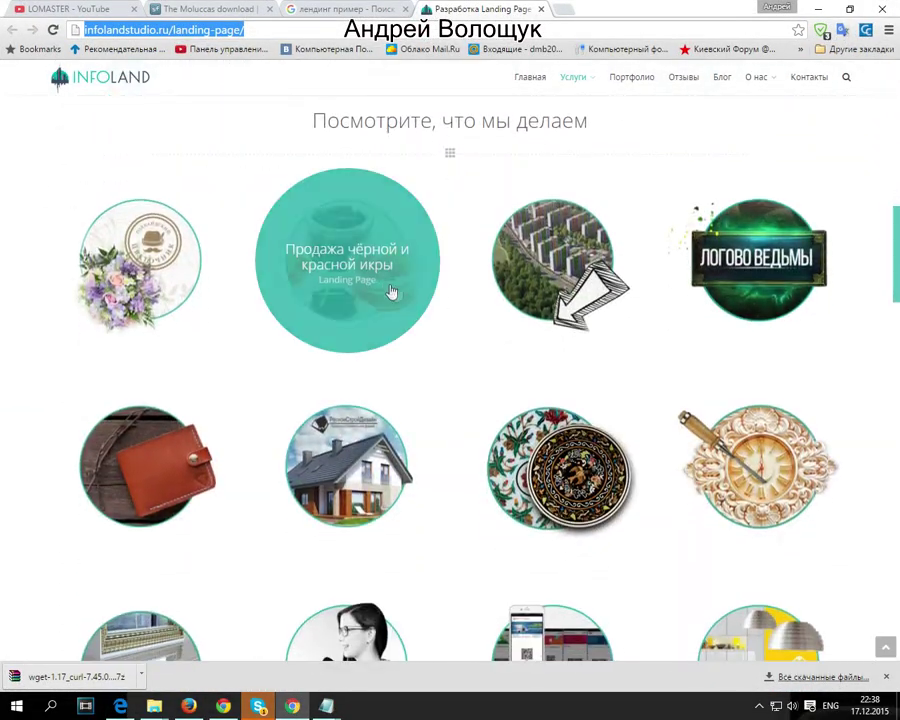
scroll(370, 322, down, 9)
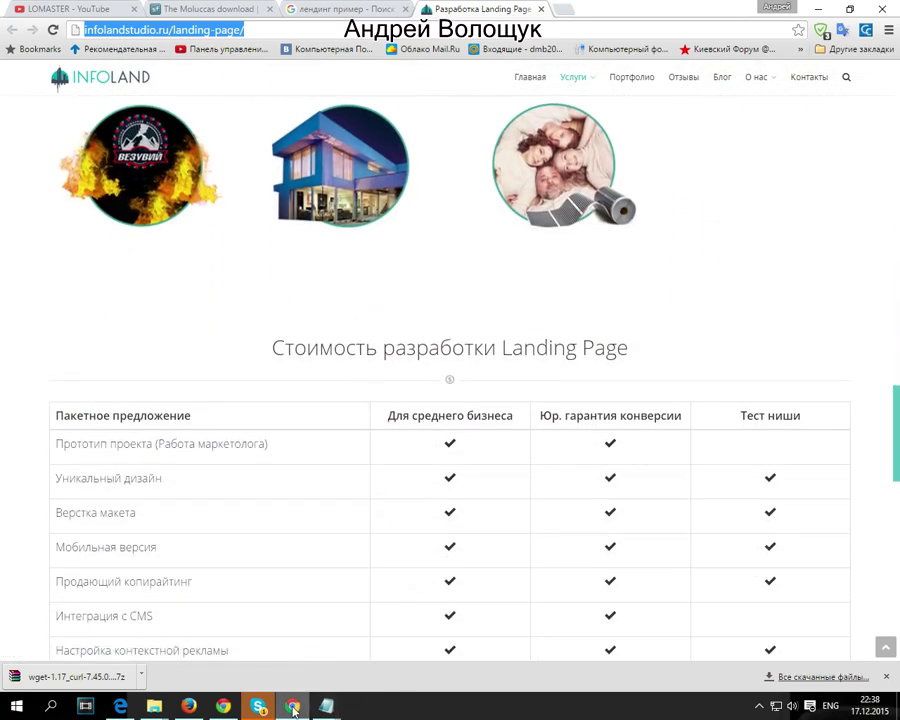
mouse_move(293, 710)
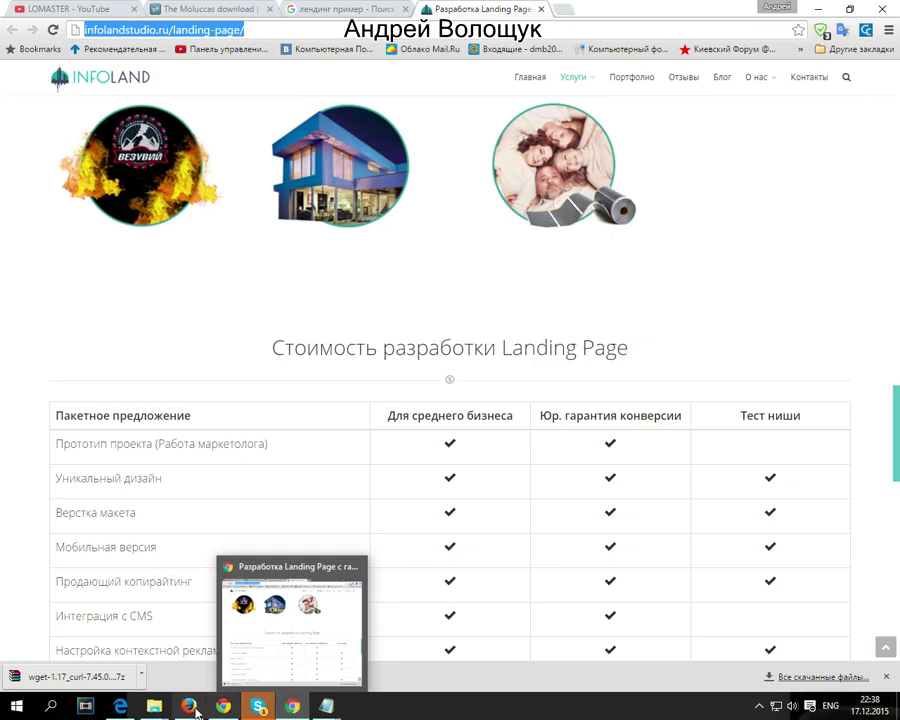
click(120, 706)
scroll(378, 340, down, 3)
scroll(377, 304, up, 10)
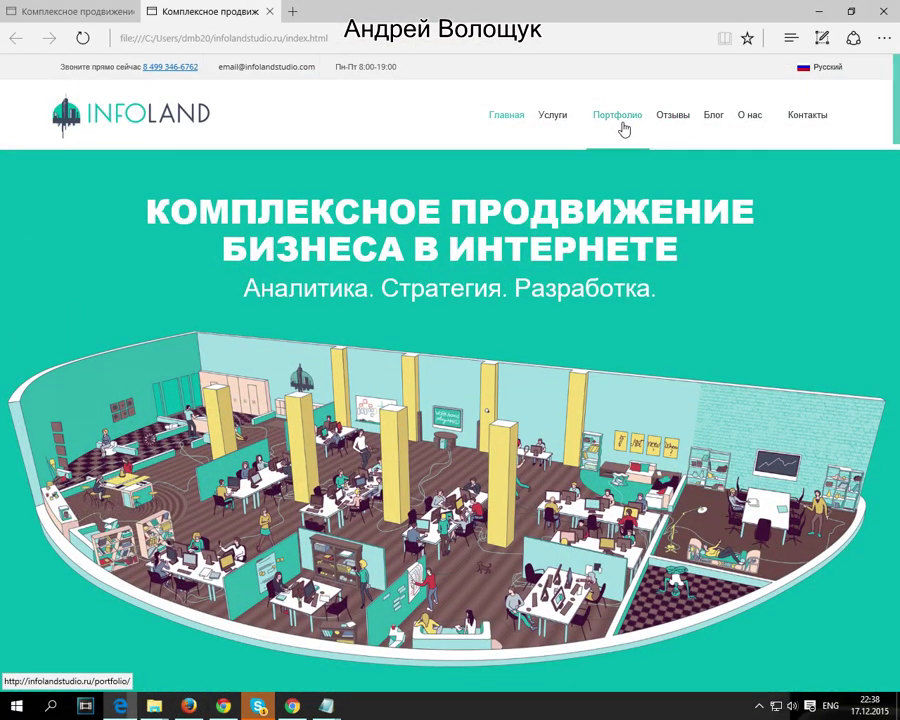
- Follow the copied page's Портфолио link and look through the portfolio items
click(648, 116)
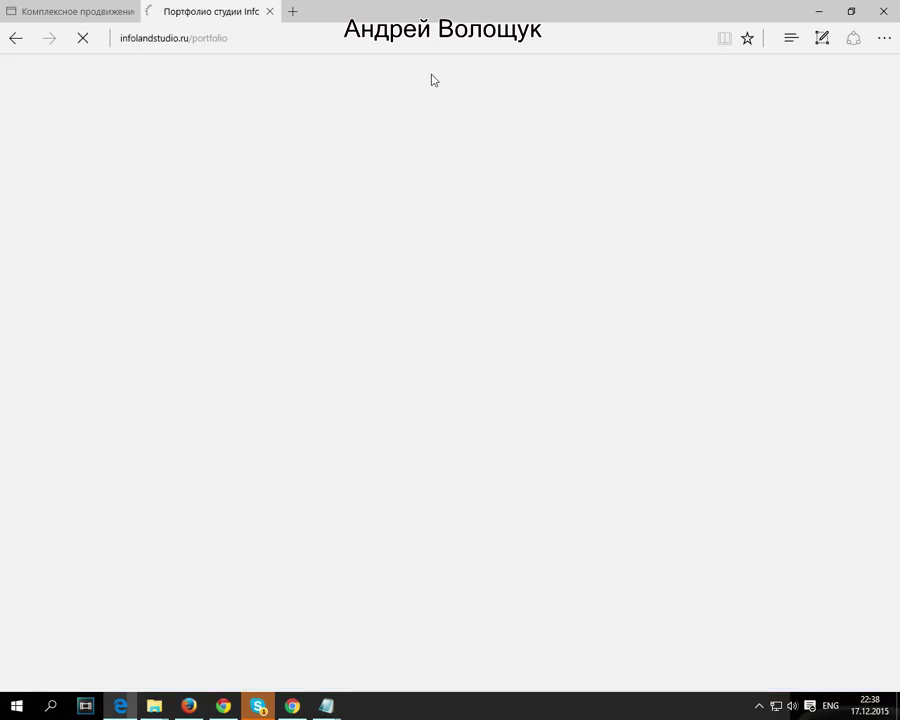
scroll(484, 195, down, 4)
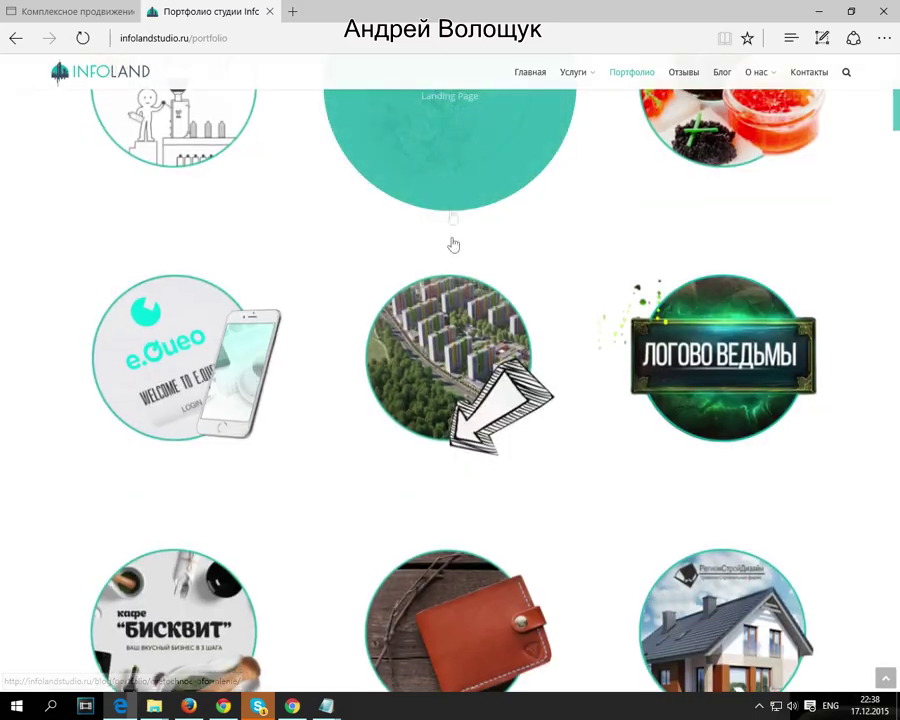
scroll(226, 570, down, 3)
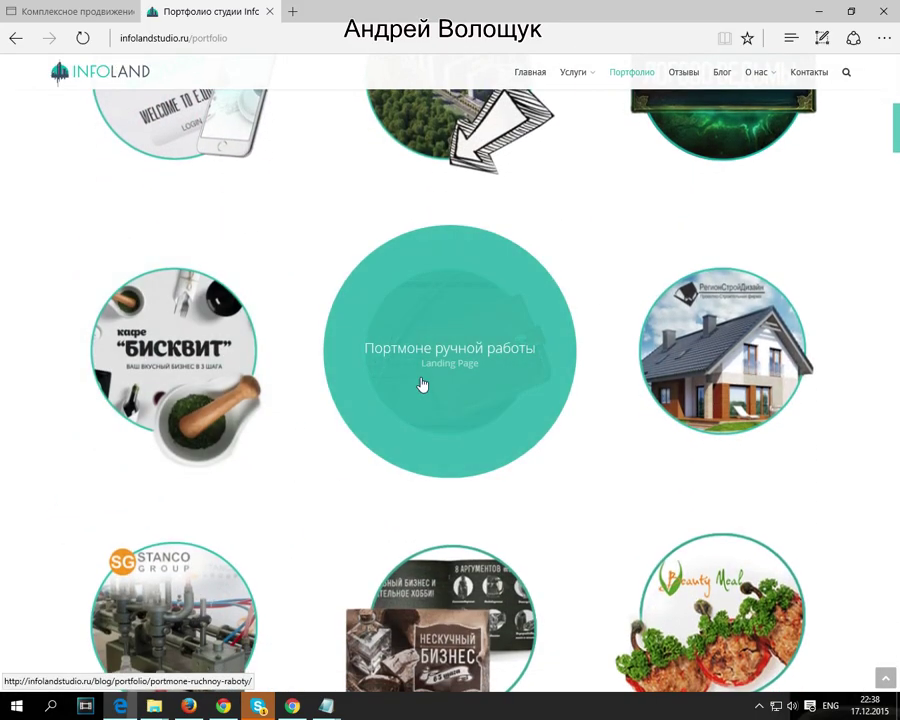
scroll(668, 420, down, 4)
scroll(260, 350, up, 3)
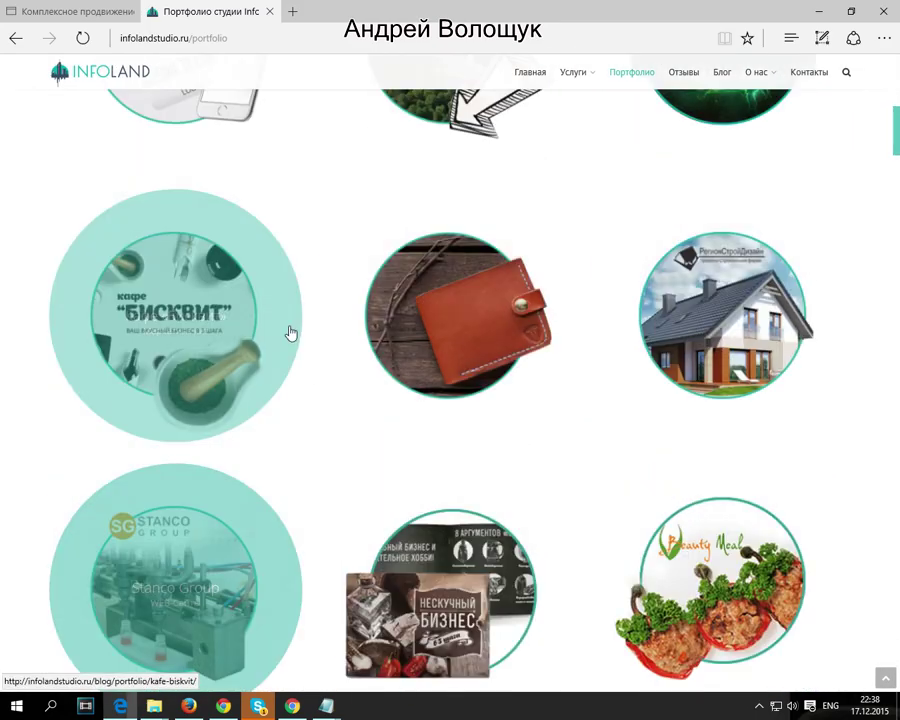
scroll(300, 320, up, 10)
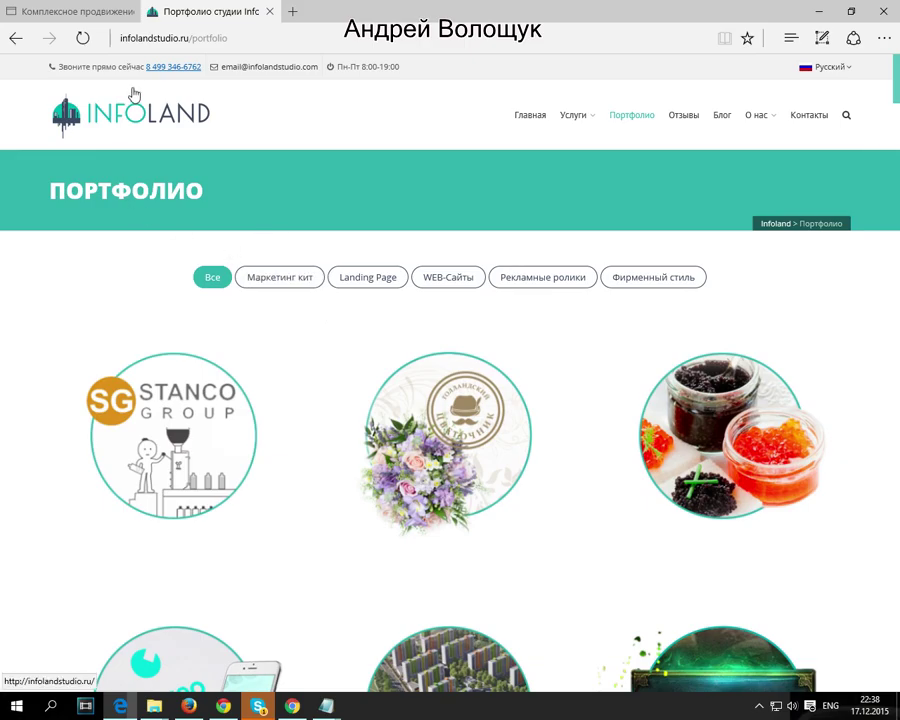
- Go to the site's home page through the Infoland logo and look through its sections
click(126, 129)
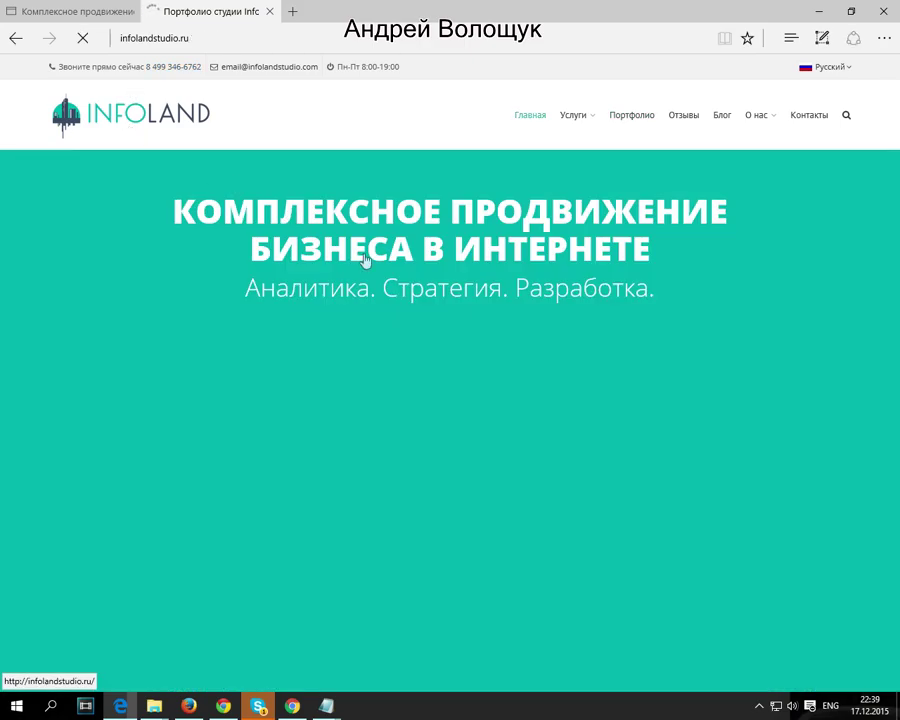
scroll(365, 260, down, 15)
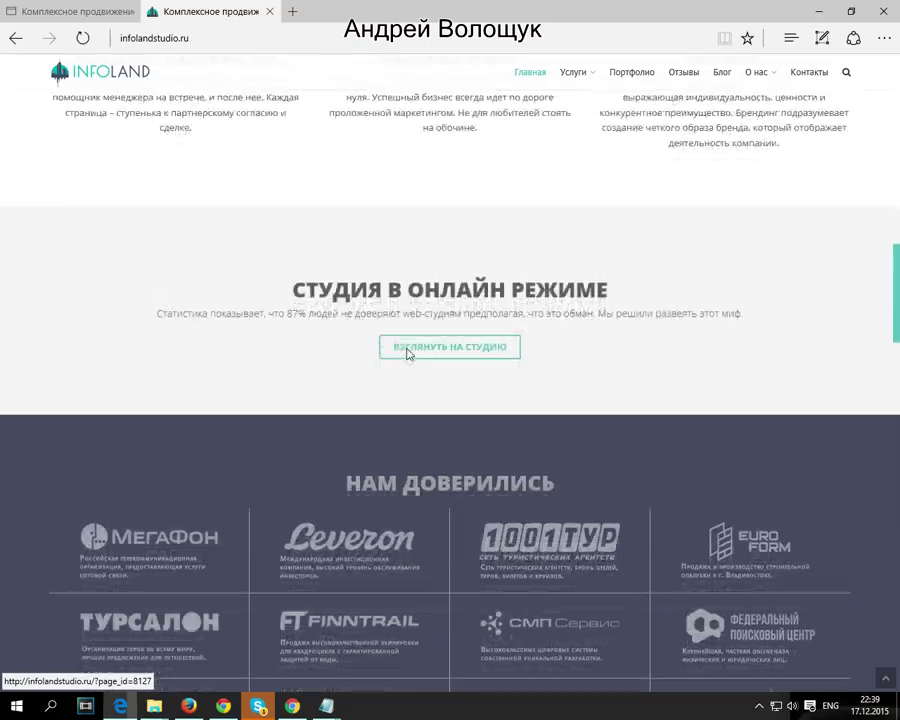
scroll(408, 354, up, 20)
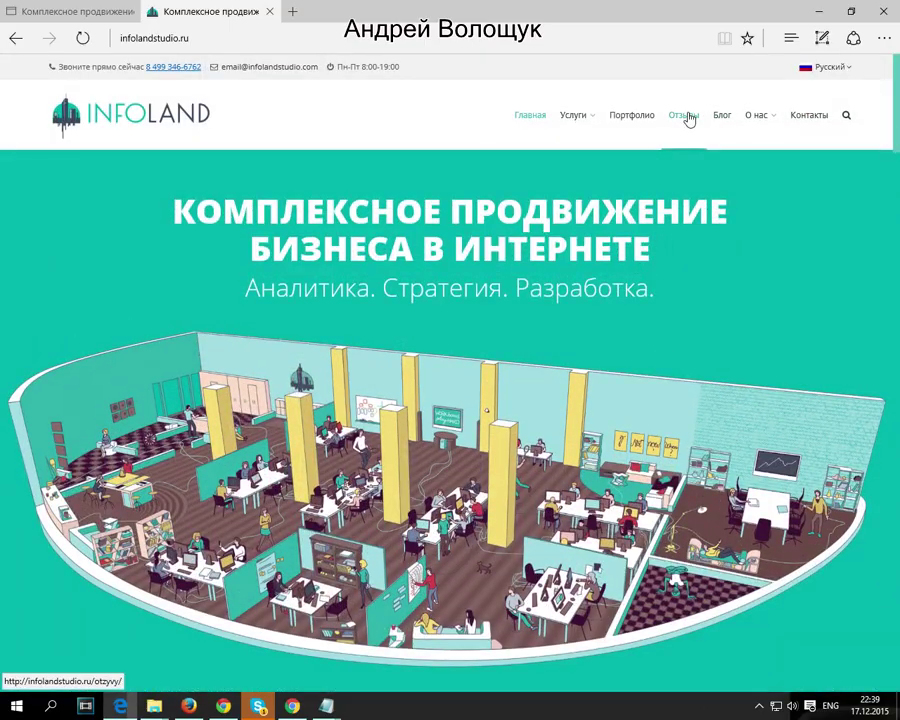
- Open the Отзывы page, and from its footer open and read through the article with 10 restaurant marketing tips
click(688, 119)
scroll(376, 188, down, 3)
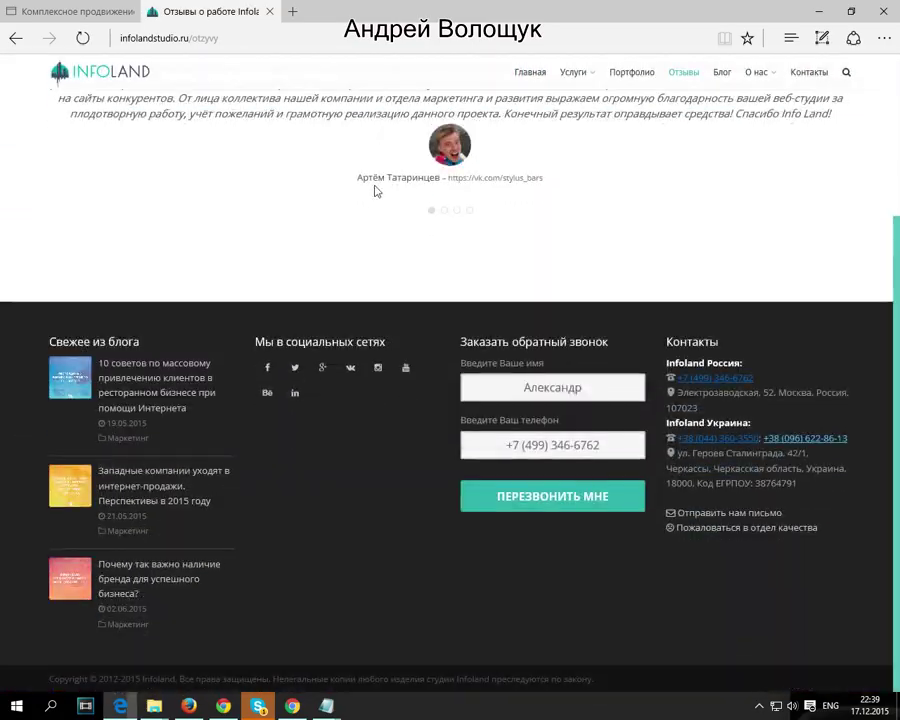
click(123, 388)
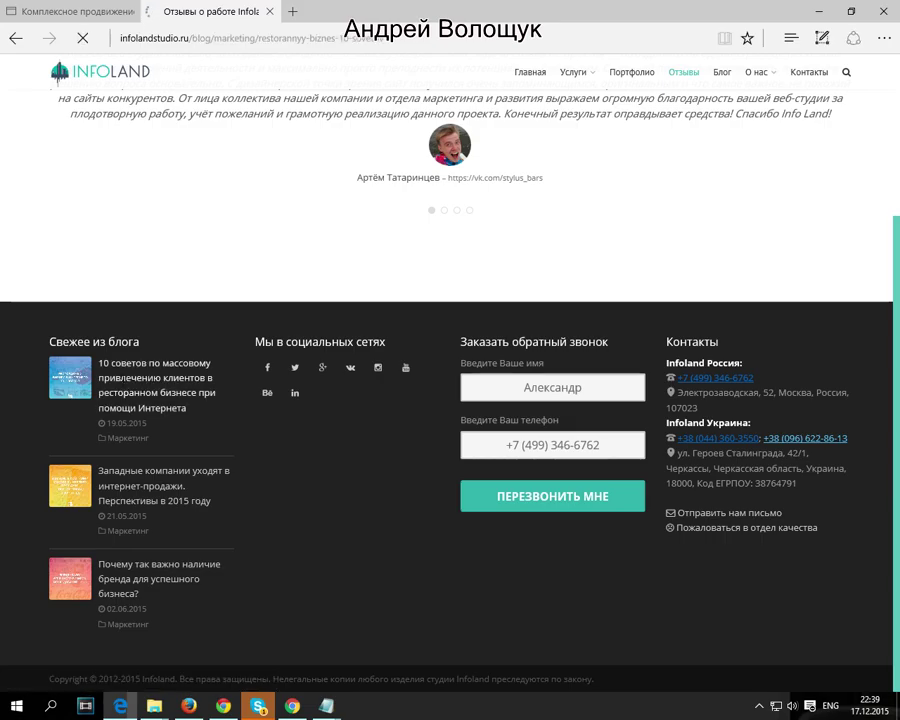
scroll(455, 410, down, 10)
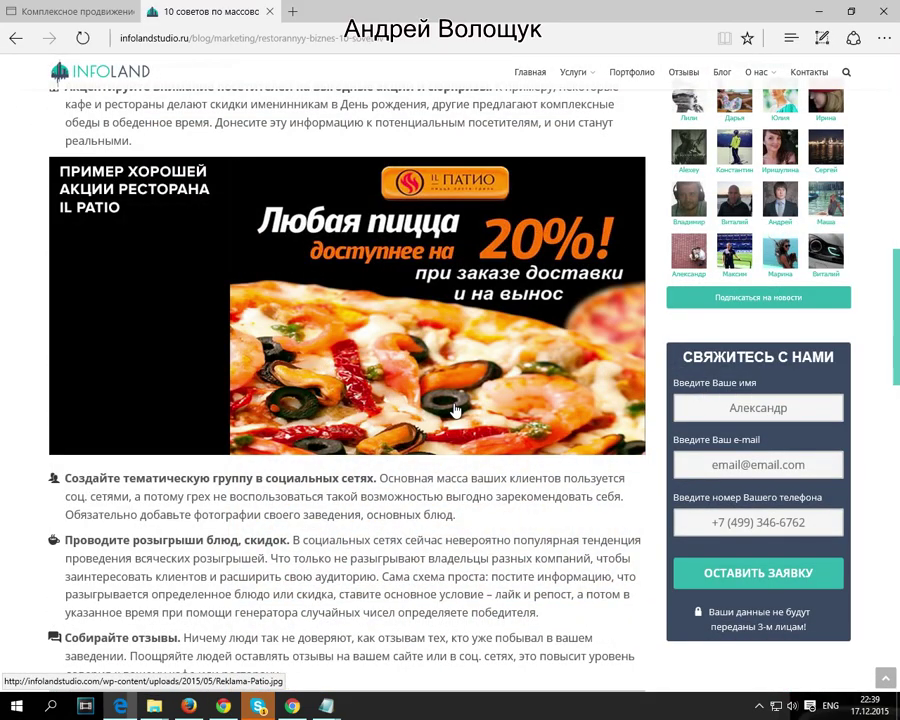
- Open the IL Patio promotion image from the article, and return to the beginning of the article
click(203, 257)
click(16, 39)
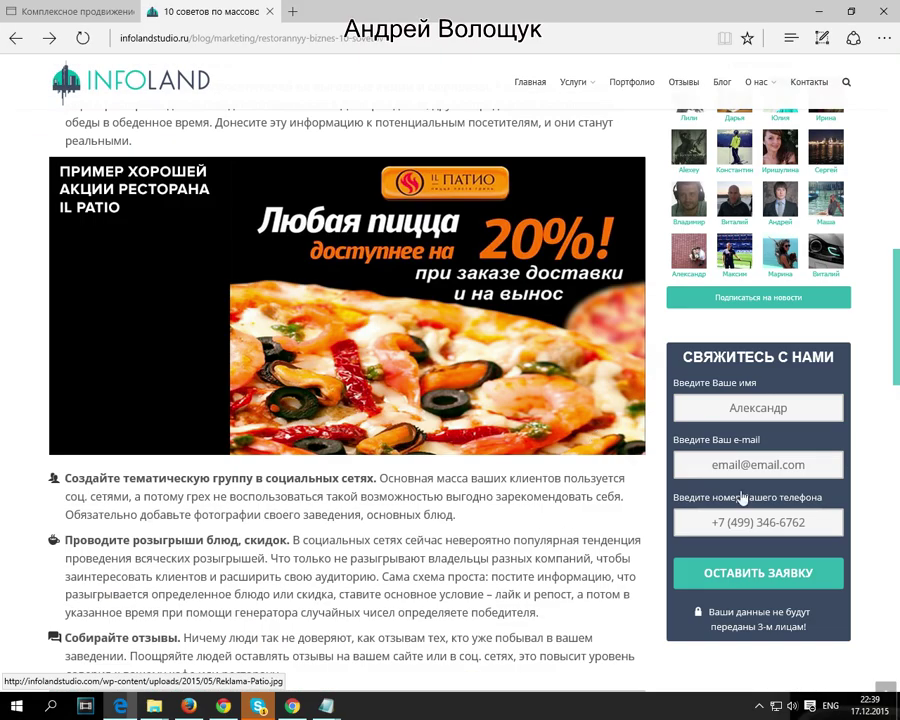
scroll(742, 532, up, 3)
scroll(741, 530, up, 10)
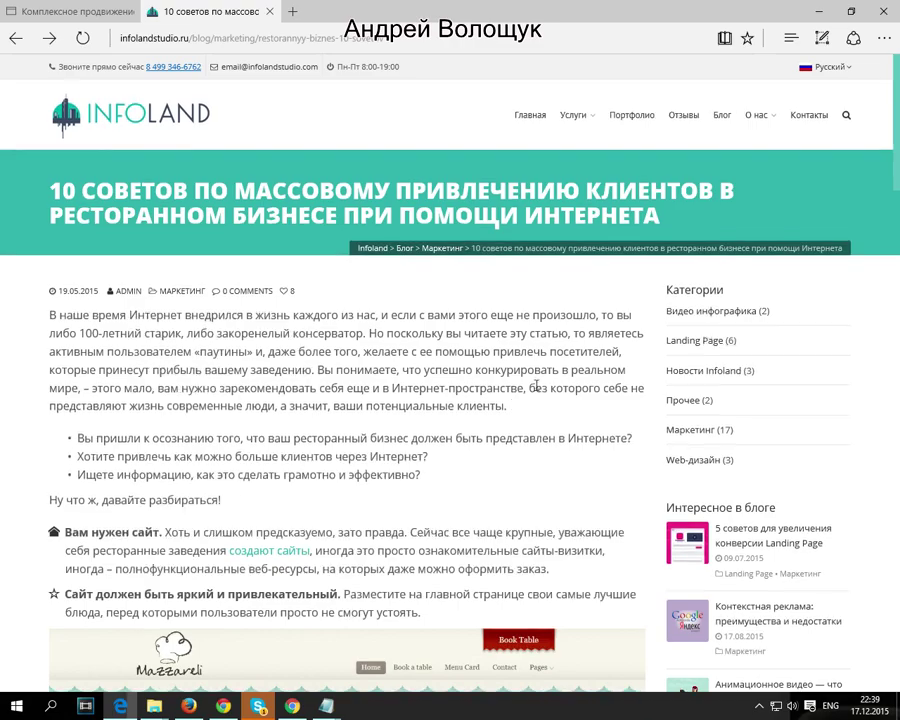
- Open the Landing Page category of the blog and look through its list of articles
click(704, 344)
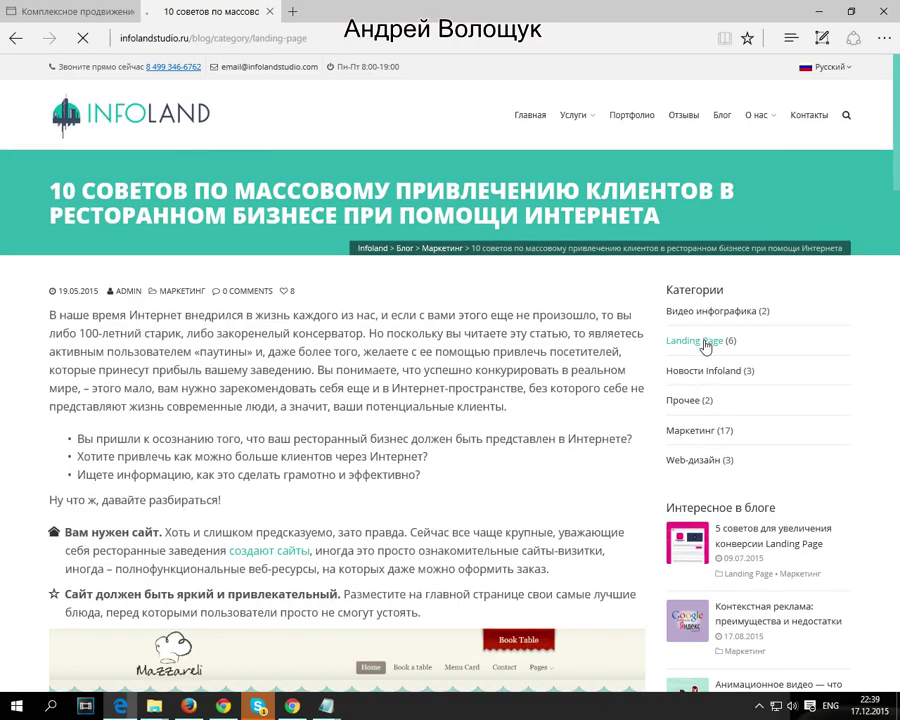
scroll(640, 360, down, 2)
scroll(530, 410, up, 2)
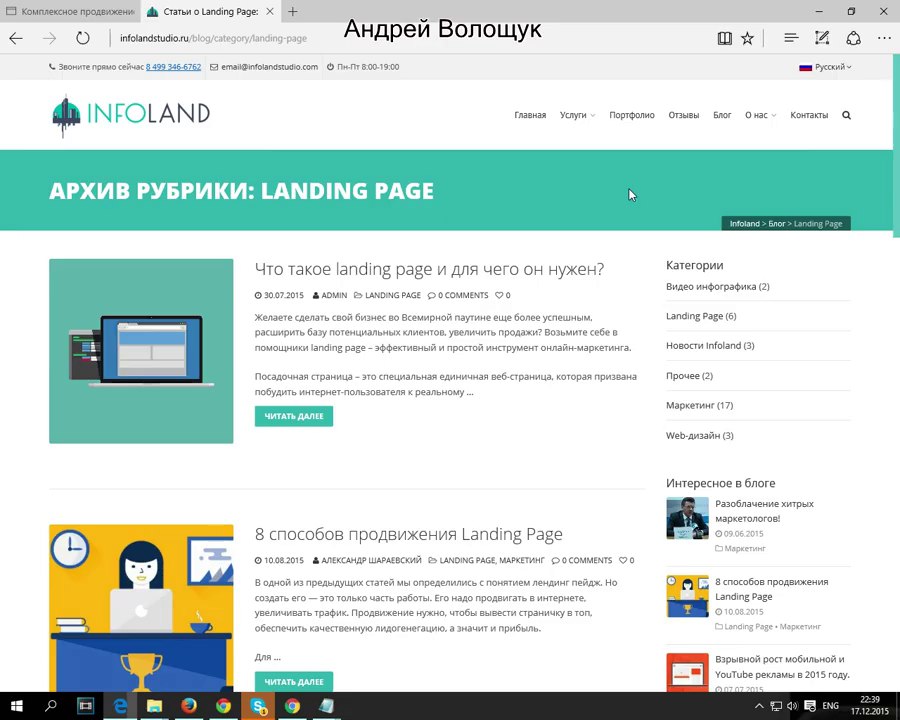
scroll(526, 311, down, 15)
scroll(519, 318, up, 5)
scroll(519, 318, up, 5)
- Bring up the network connection's options for troubleshooting and the Network and Sharing Center
click(776, 707)
right_click(776, 708)
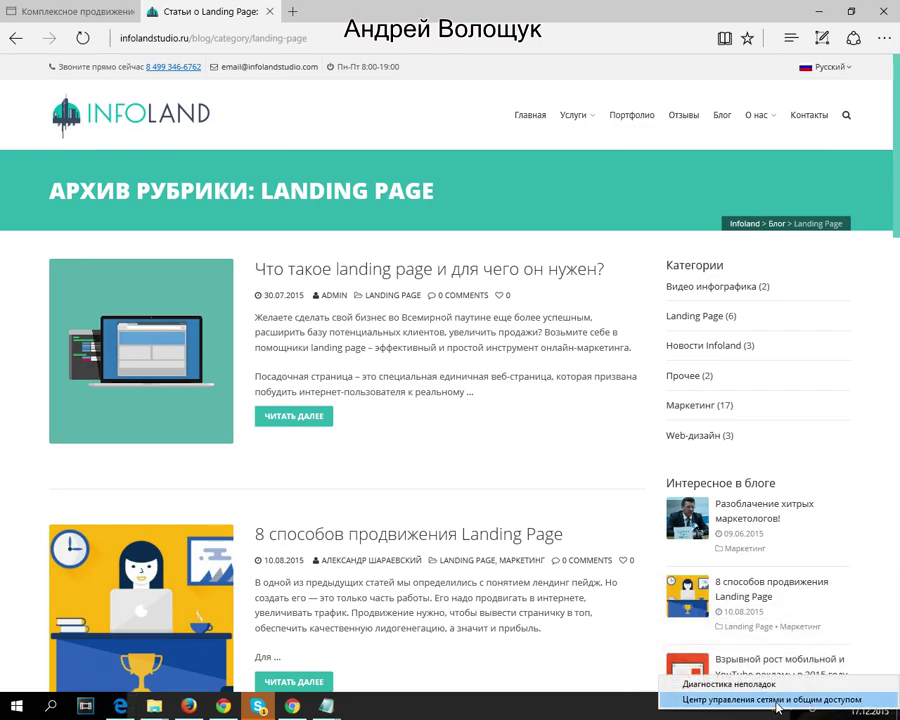